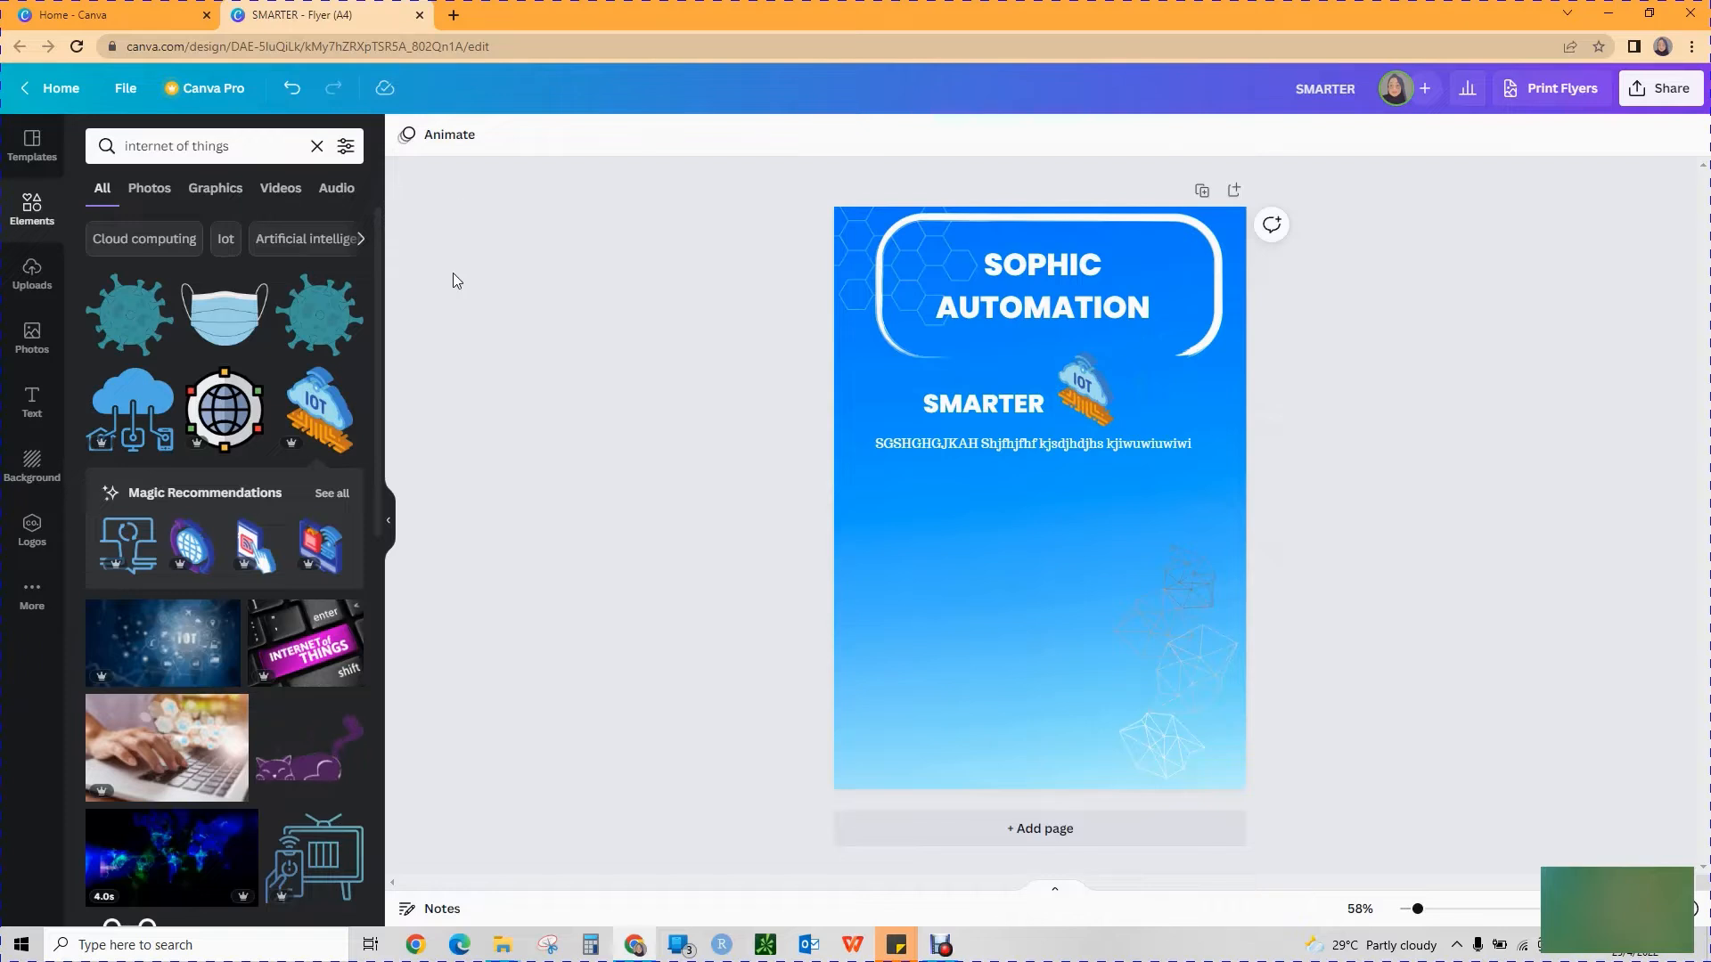
Insert the white Sophic Digital Solutions logo from the uploaded images into the flyer.
{"action": "left_click", "coordinate": [19, 286]}
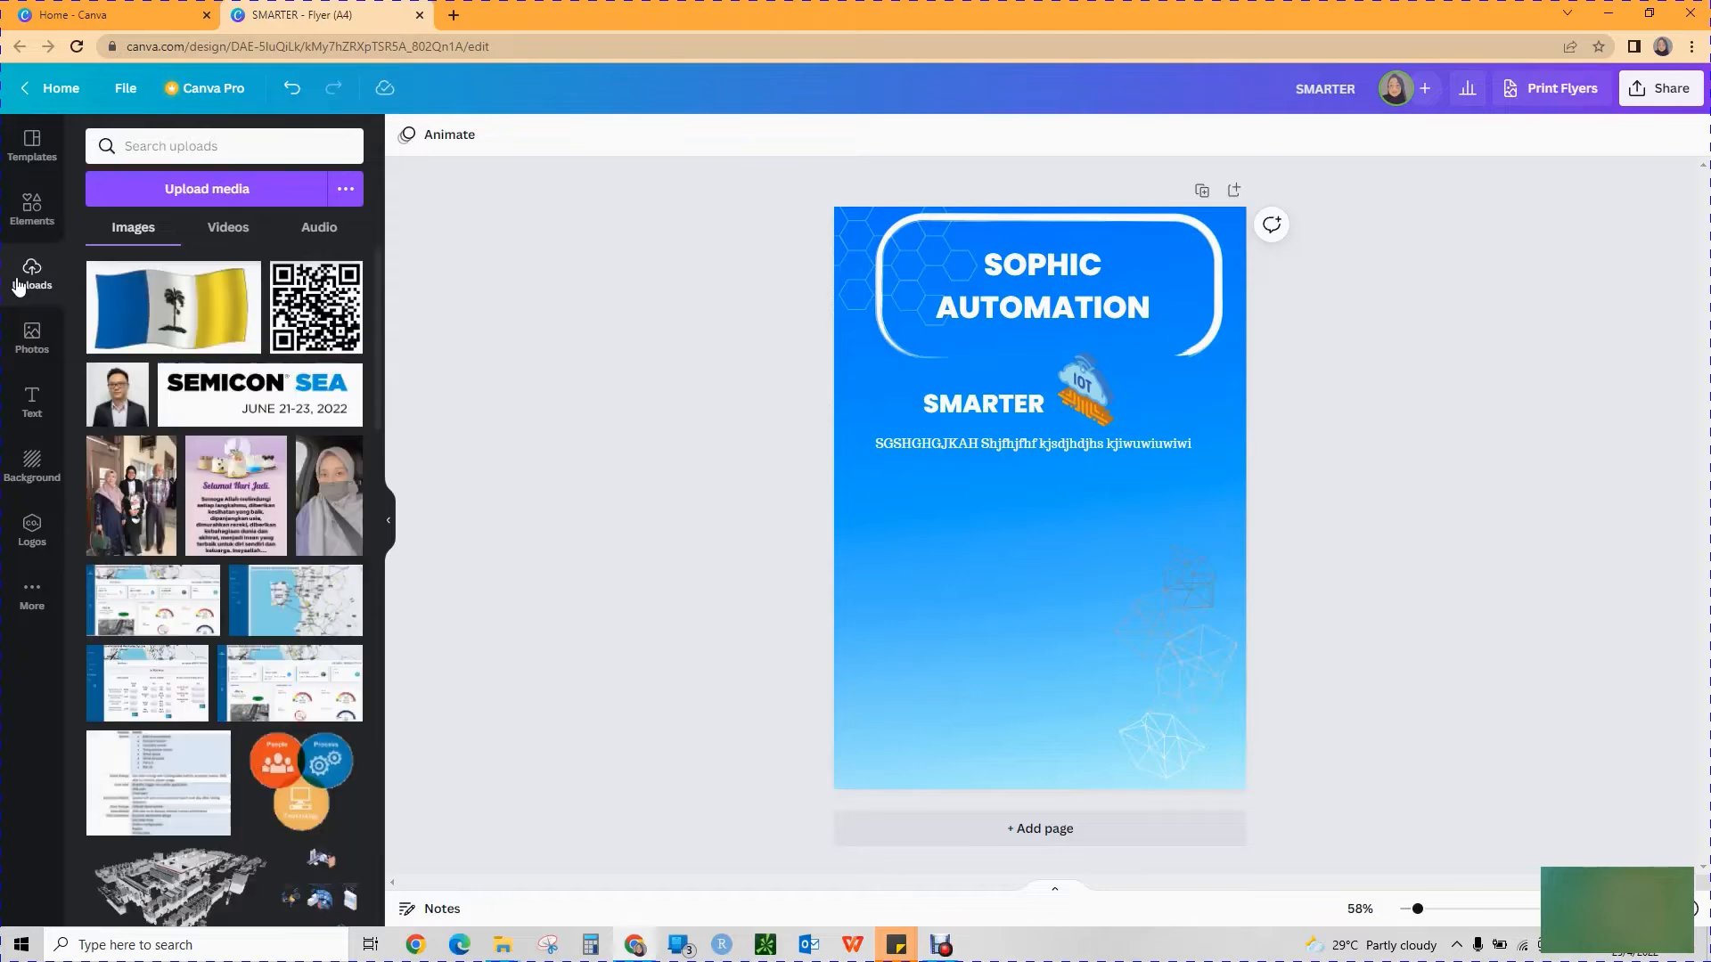
{"action": "scroll", "coordinate": [149, 526], "scroll_direction": "down", "scroll_amount": 10}
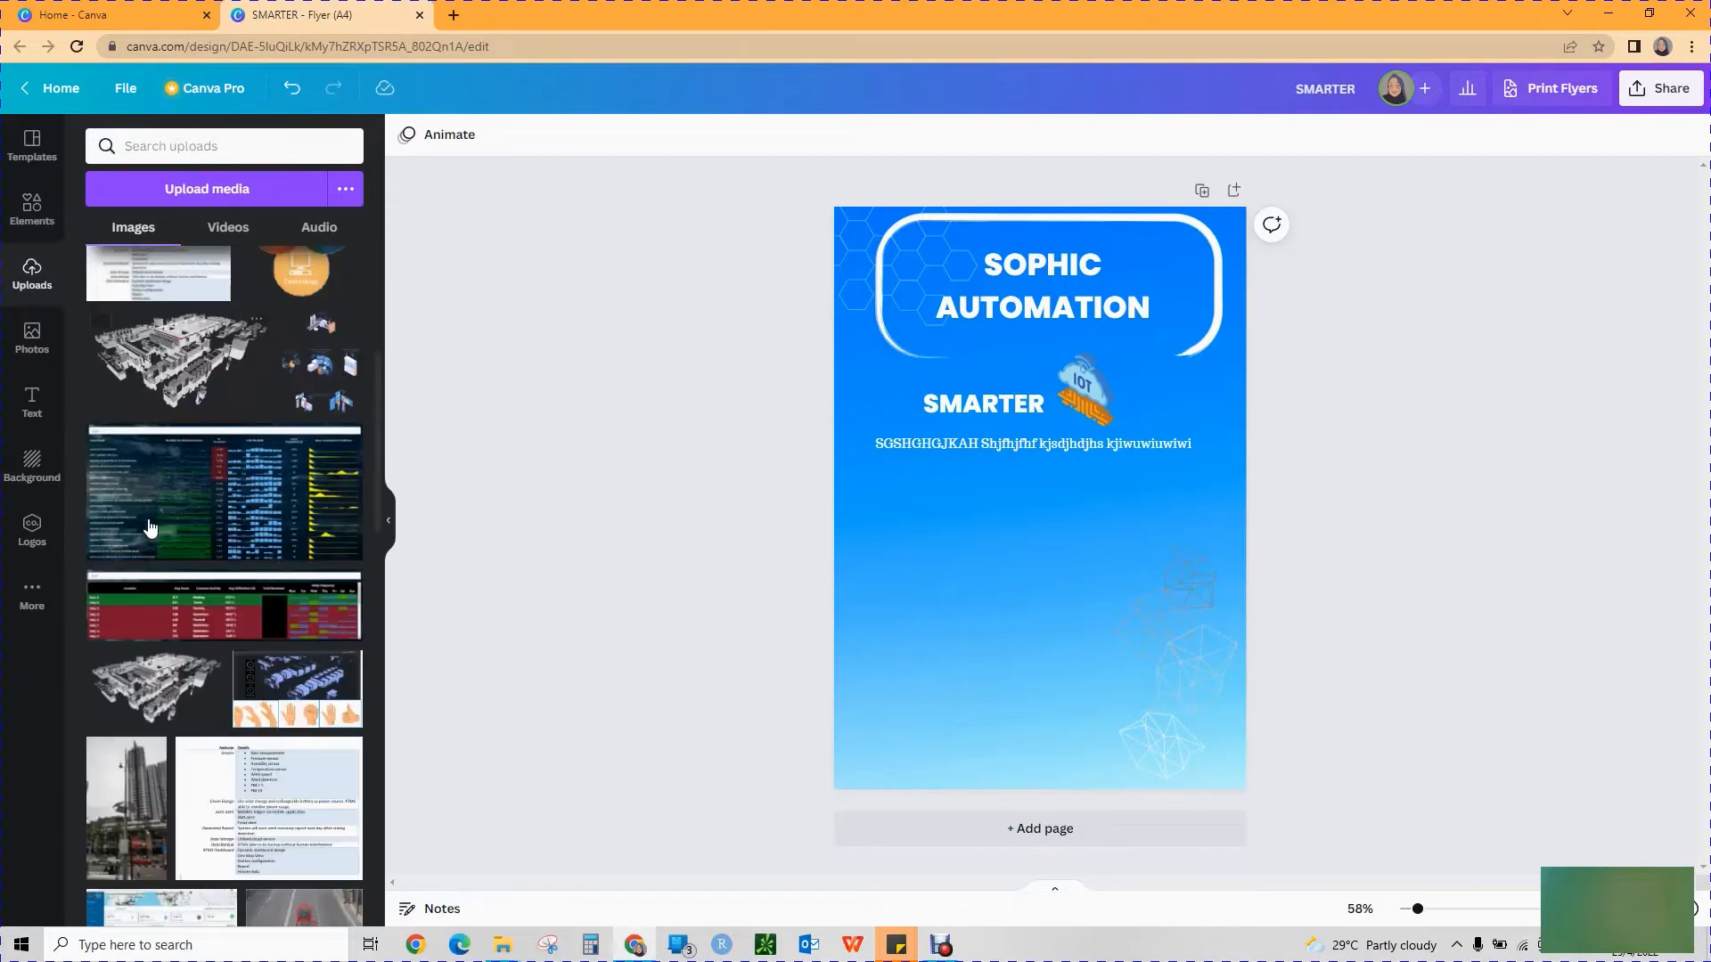
{"action": "scroll", "coordinate": [149, 527], "scroll_direction": "down", "scroll_amount": 15}
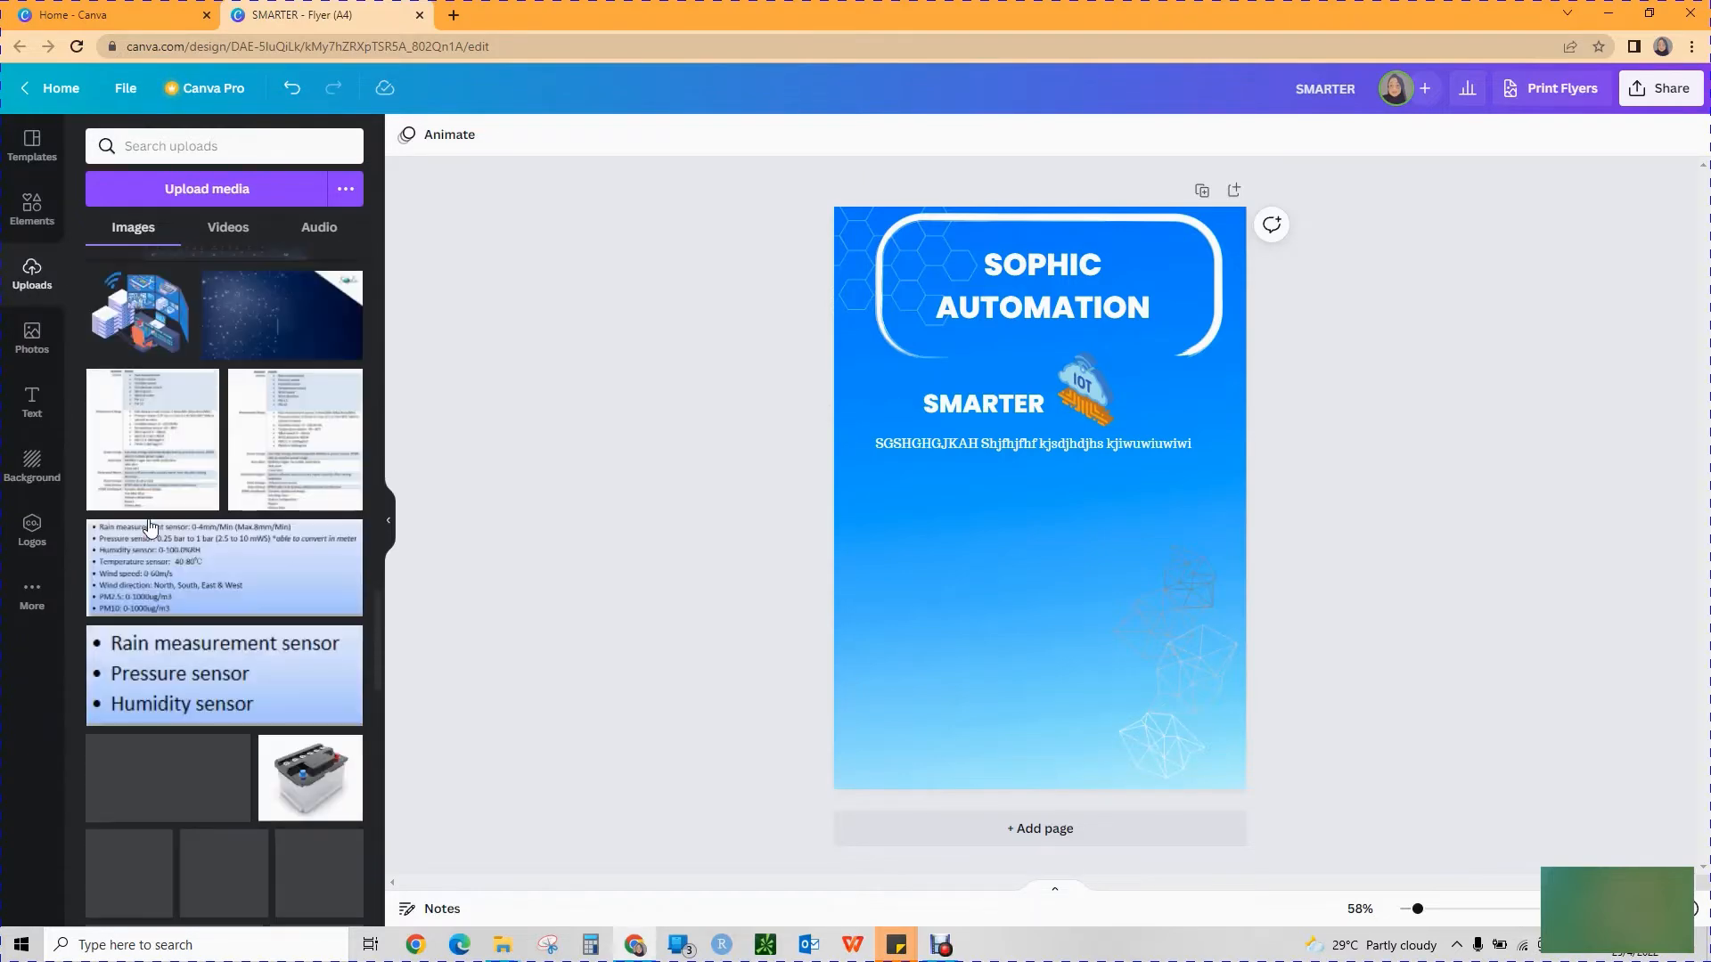
{"action": "scroll", "coordinate": [150, 526], "scroll_direction": "down", "scroll_amount": 2}
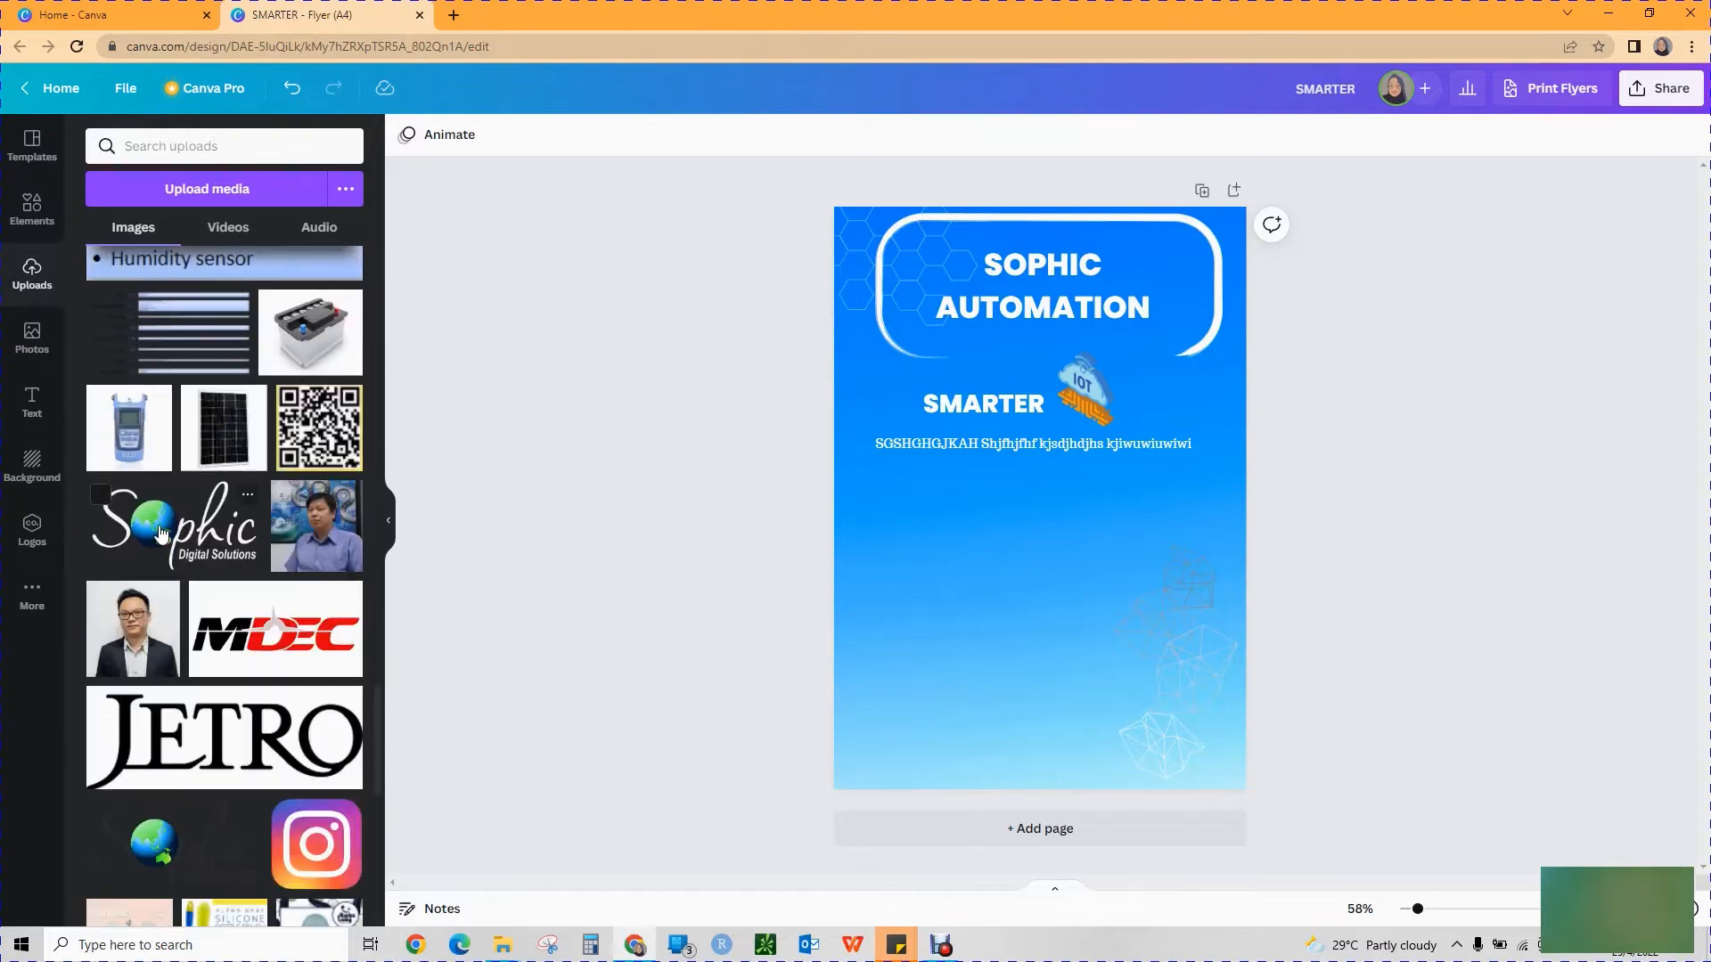
{"action": "left_click", "coordinate": [175, 535]}
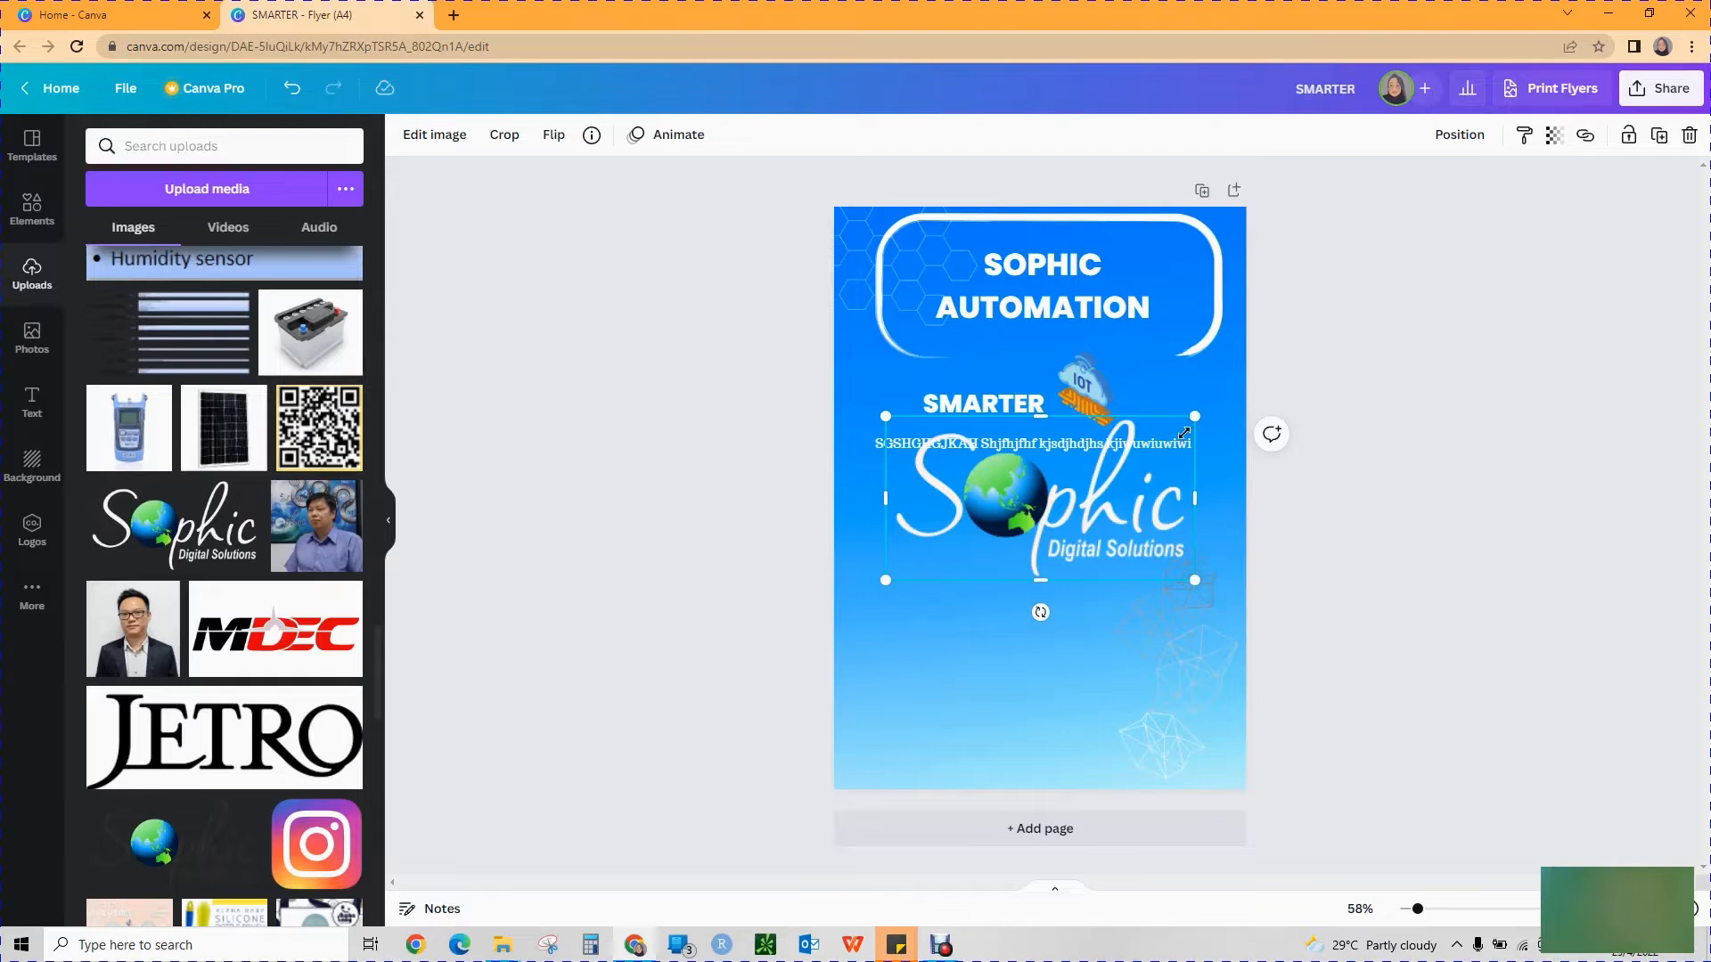
Shrink the Sophic logo to a small mark and place it in the flyer's lower-left corner.
{"action": "left_click_drag", "start_coordinate": [1184, 433], "coordinate": [985, 528]}
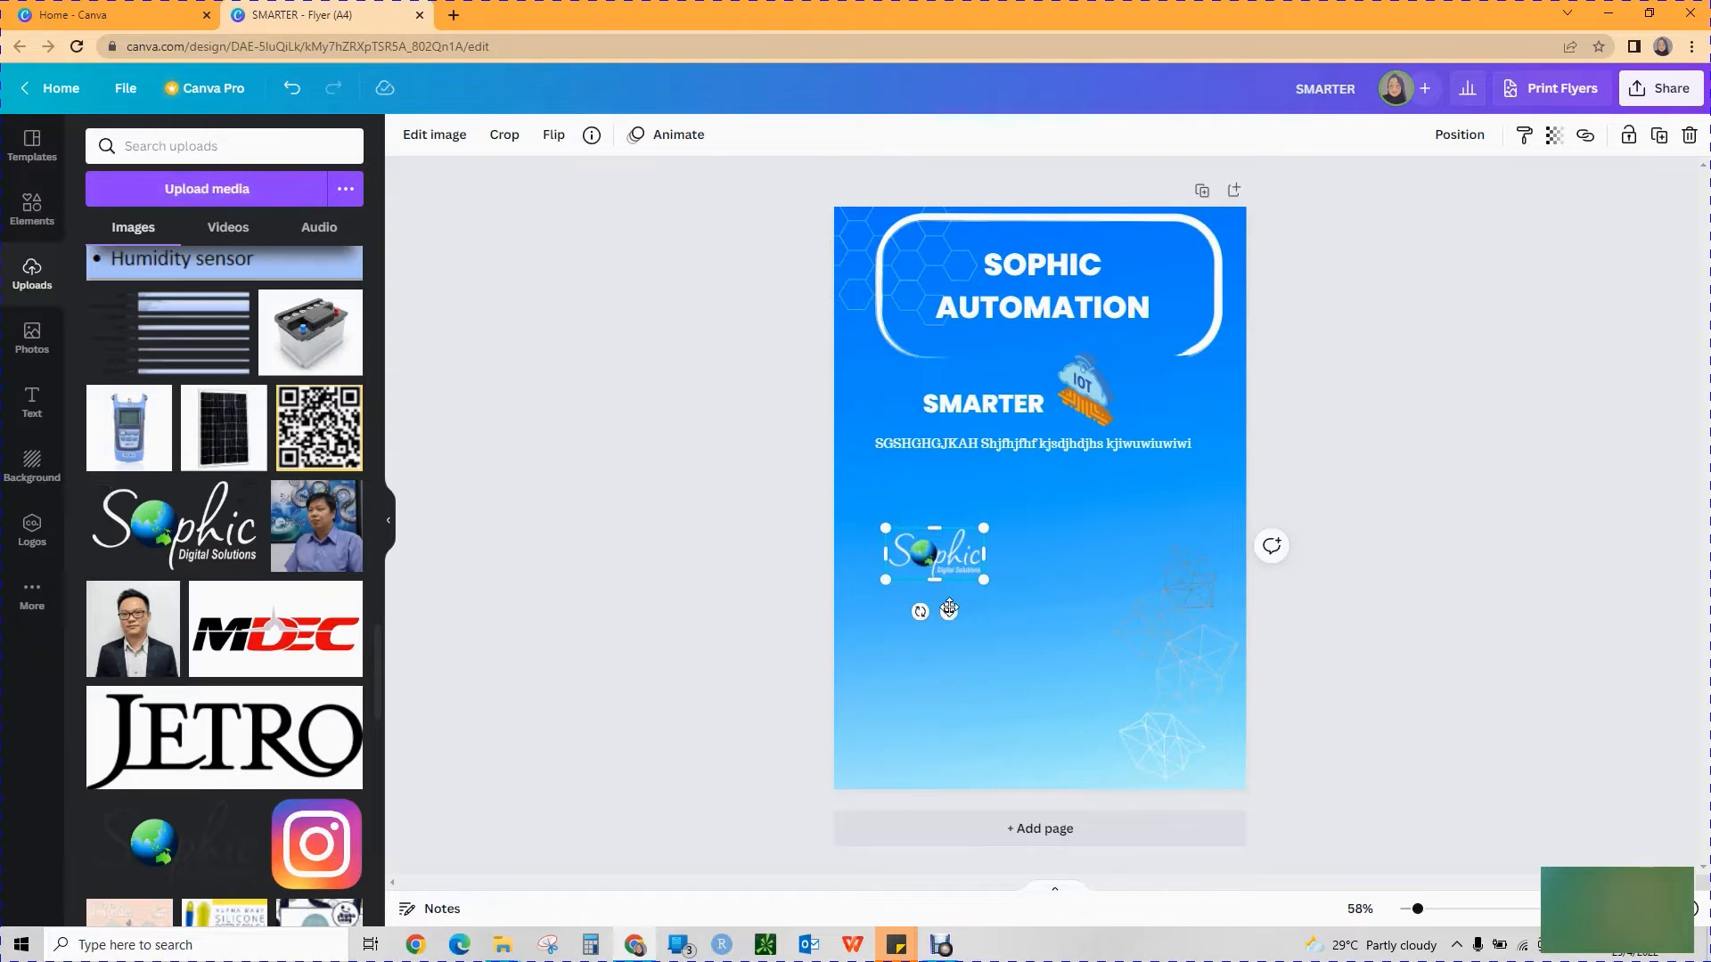
{"action": "left_click_drag", "start_coordinate": [949, 609], "coordinate": [909, 807]}
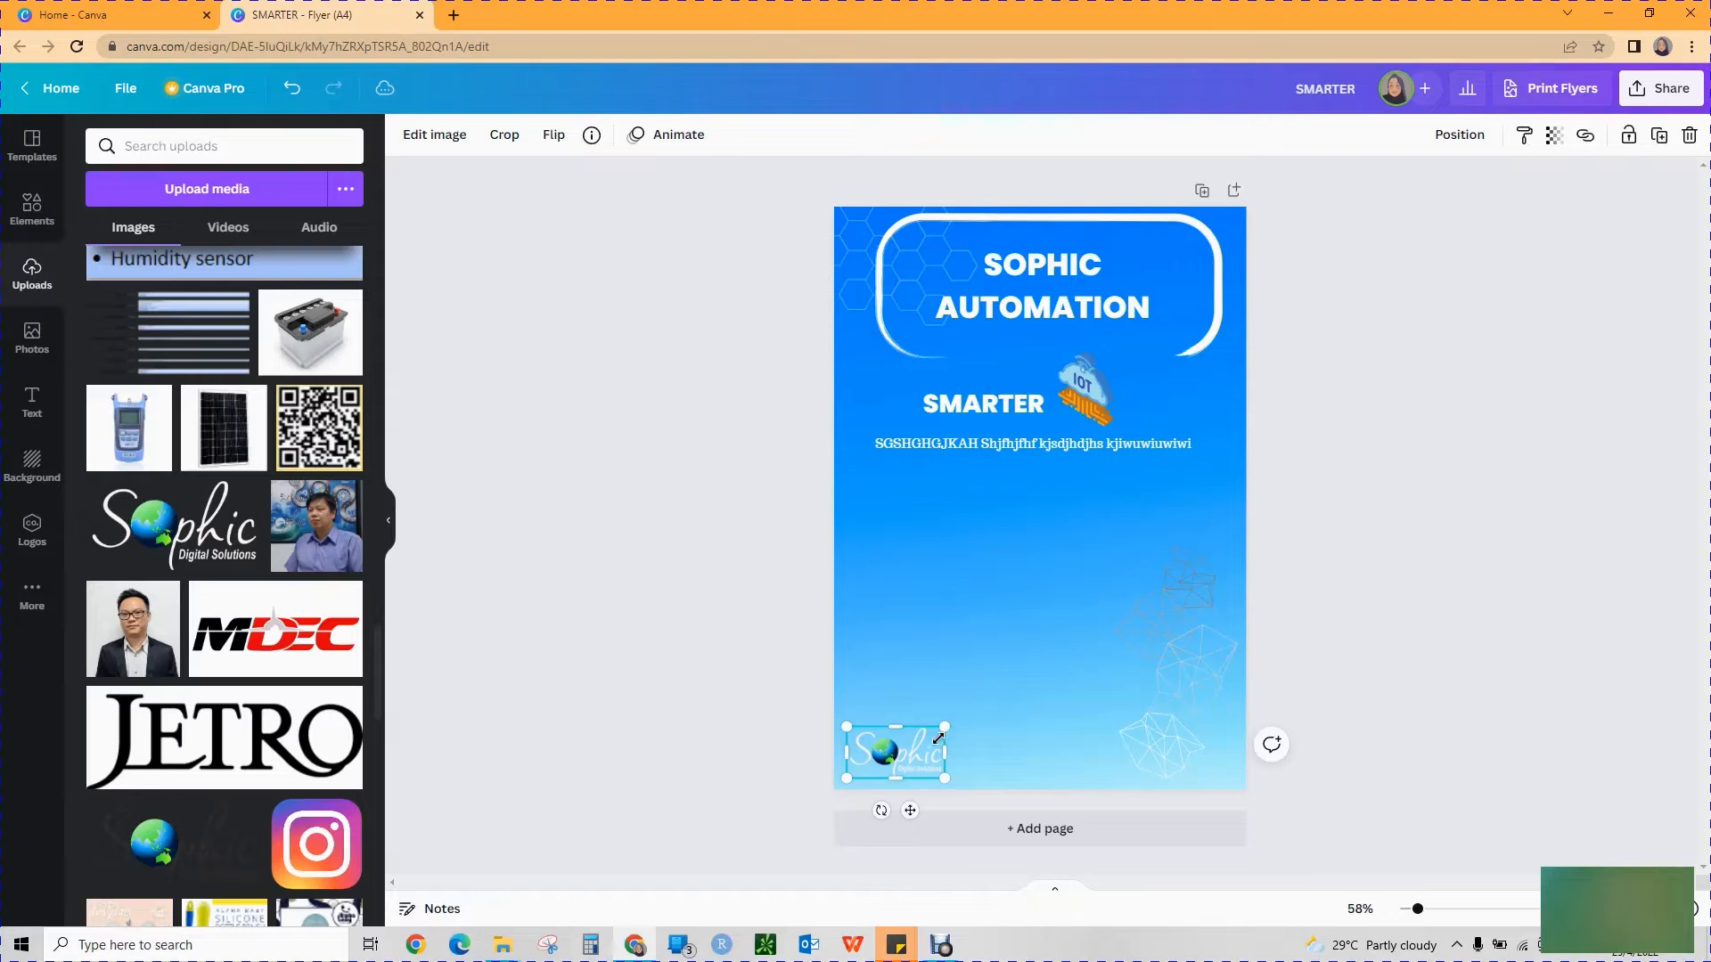
{"action": "left_click_drag", "start_coordinate": [937, 738], "coordinate": [922, 746]}
{"action": "left_click", "coordinate": [723, 771]}
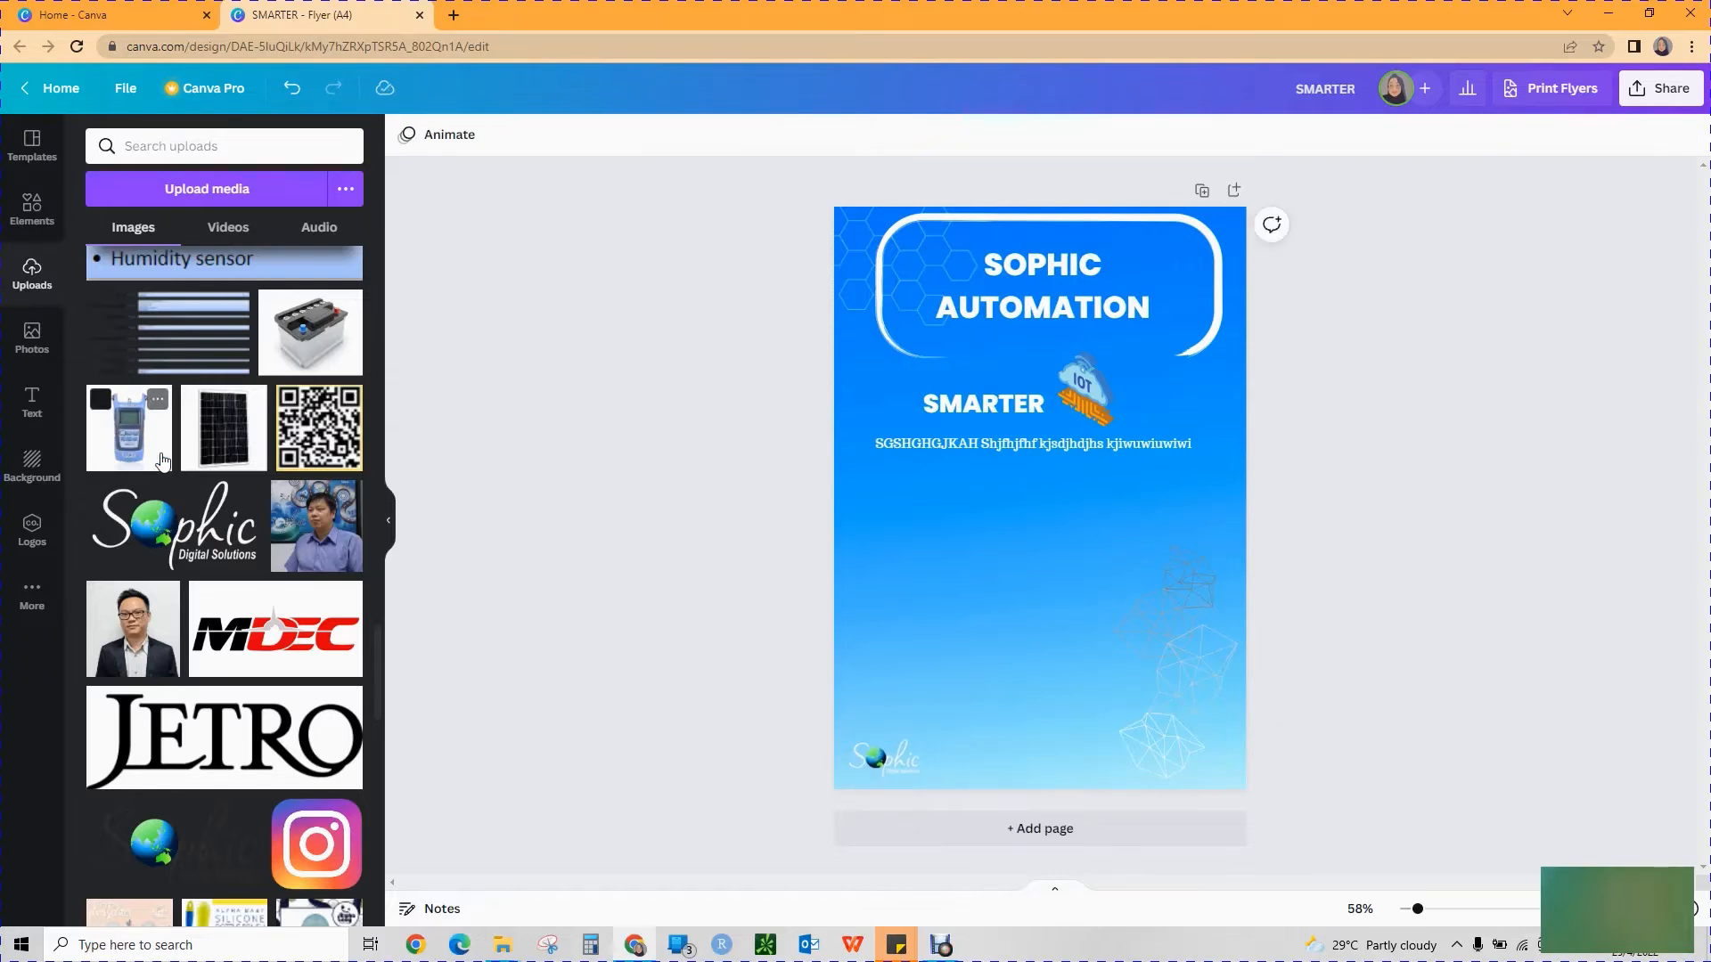
Search the elements for "smart manufacturing" and place the orange robot arm and phone graphic below the placeholder text, at the flyer's left side.
{"action": "left_click", "coordinate": [14, 210]}
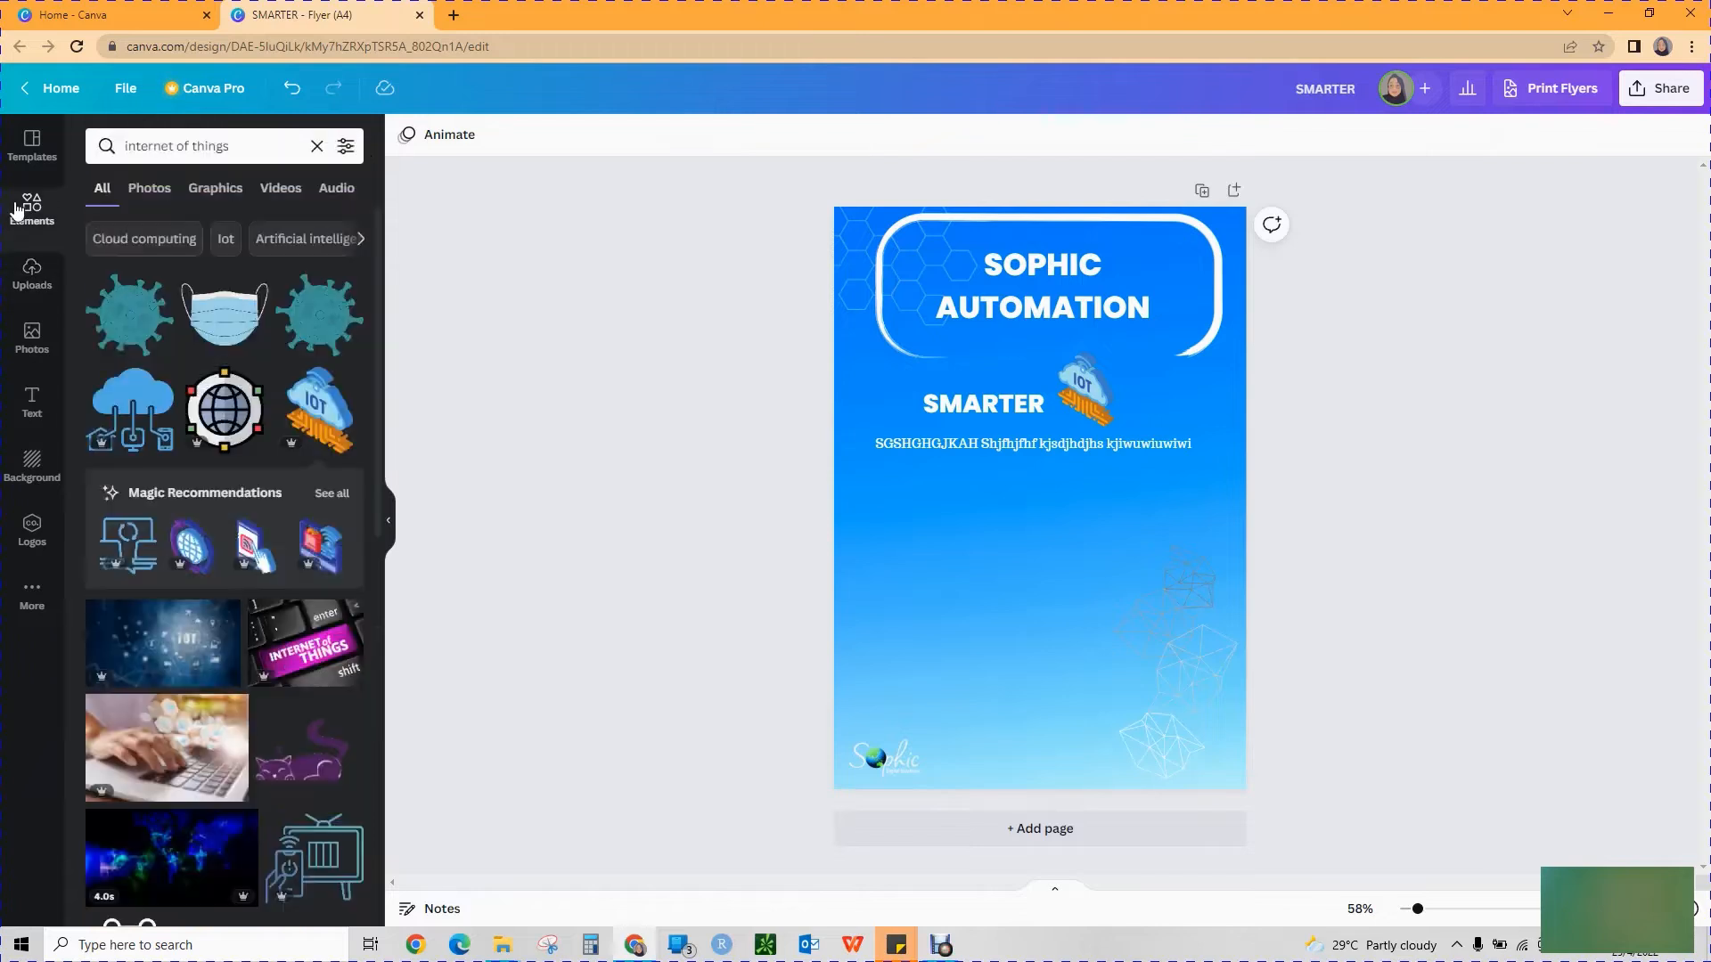
{"action": "left_click", "coordinate": [284, 149]}
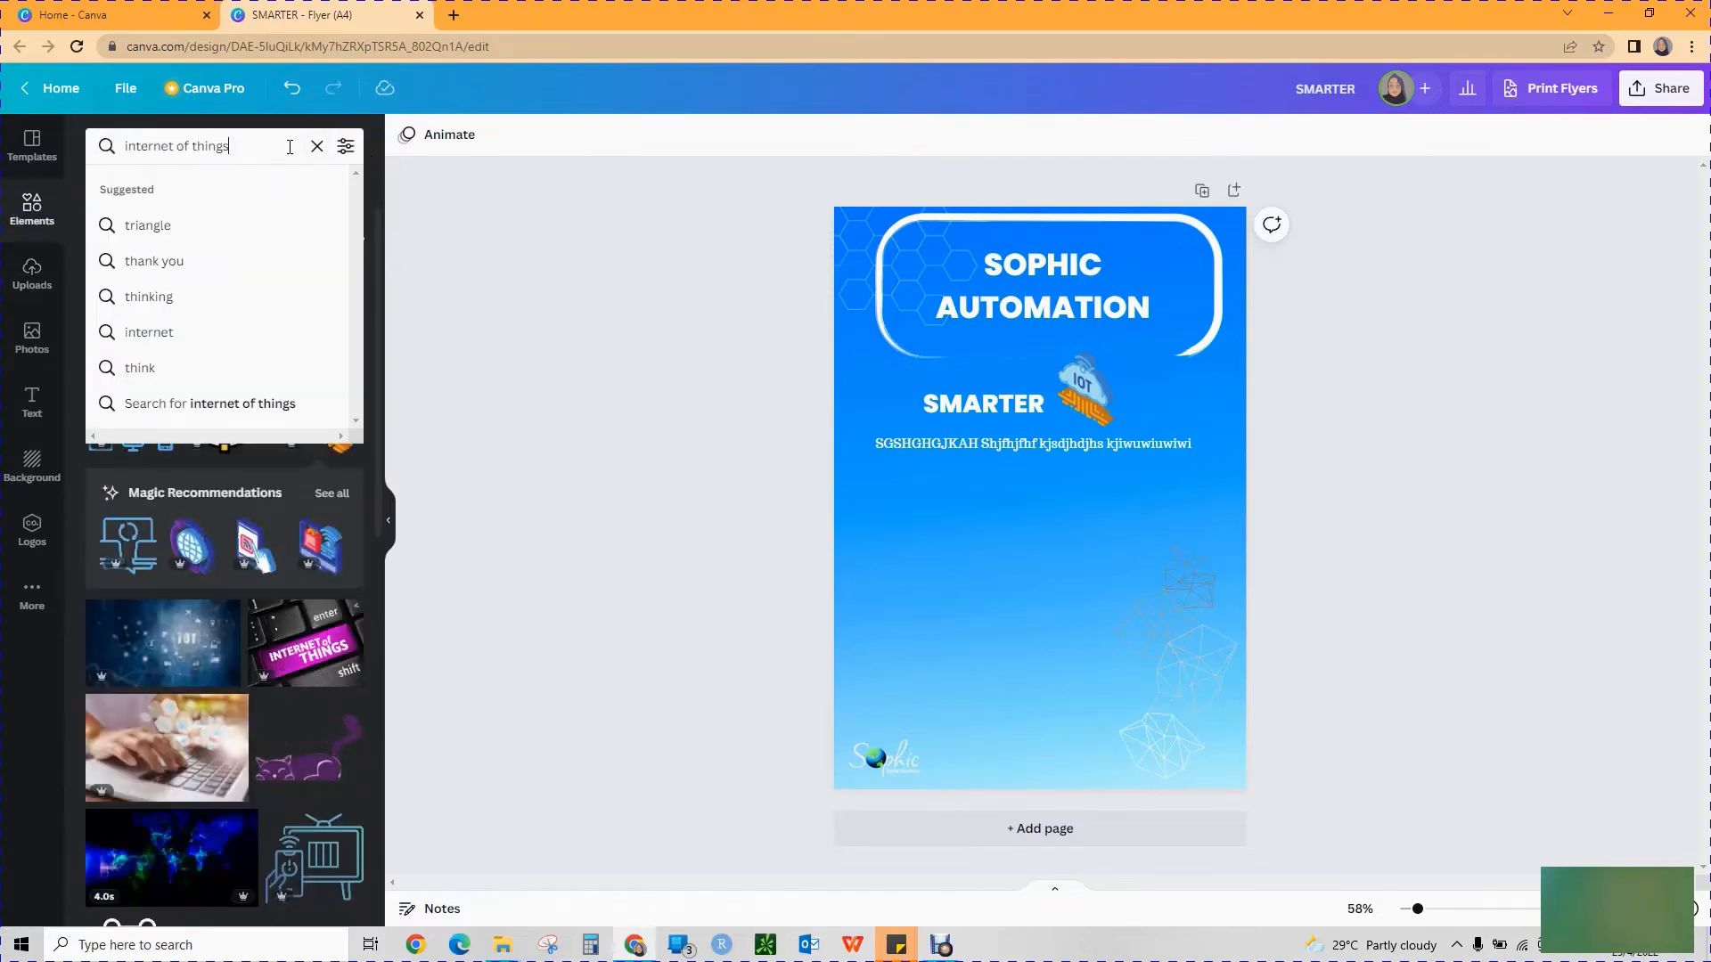
{"action": "key", "text": "ctrl+a"}
{"action": "type", "text": "sma"}
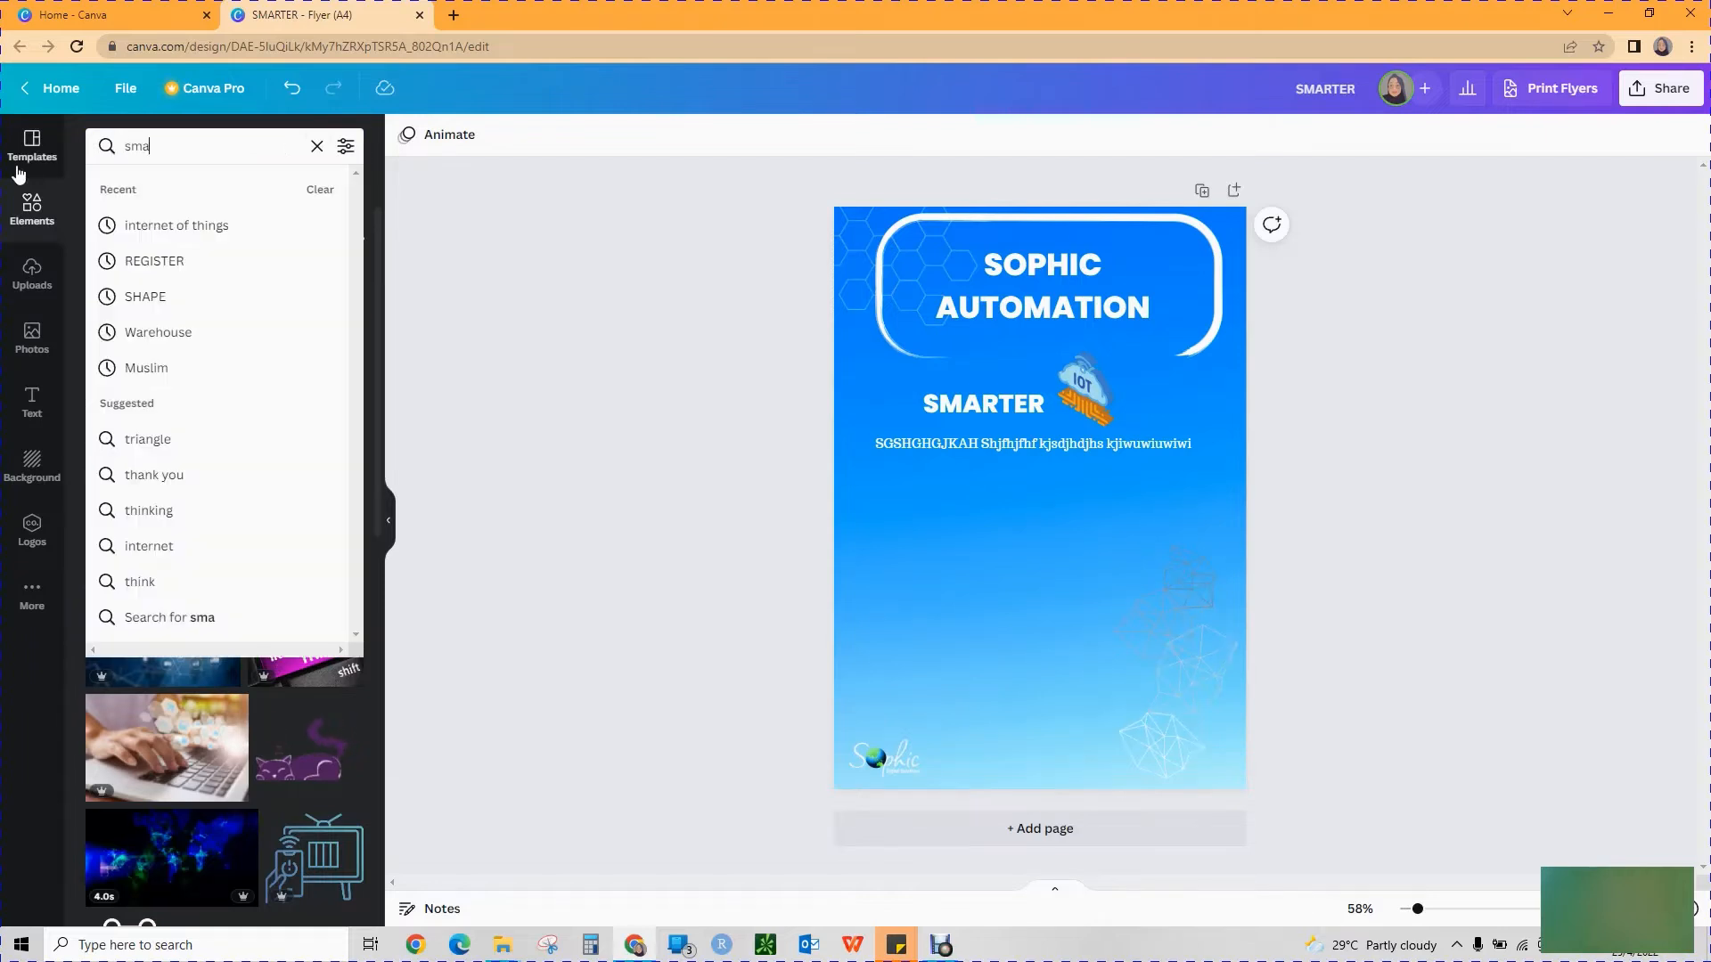
{"action": "type", "text": "rt manufac"}
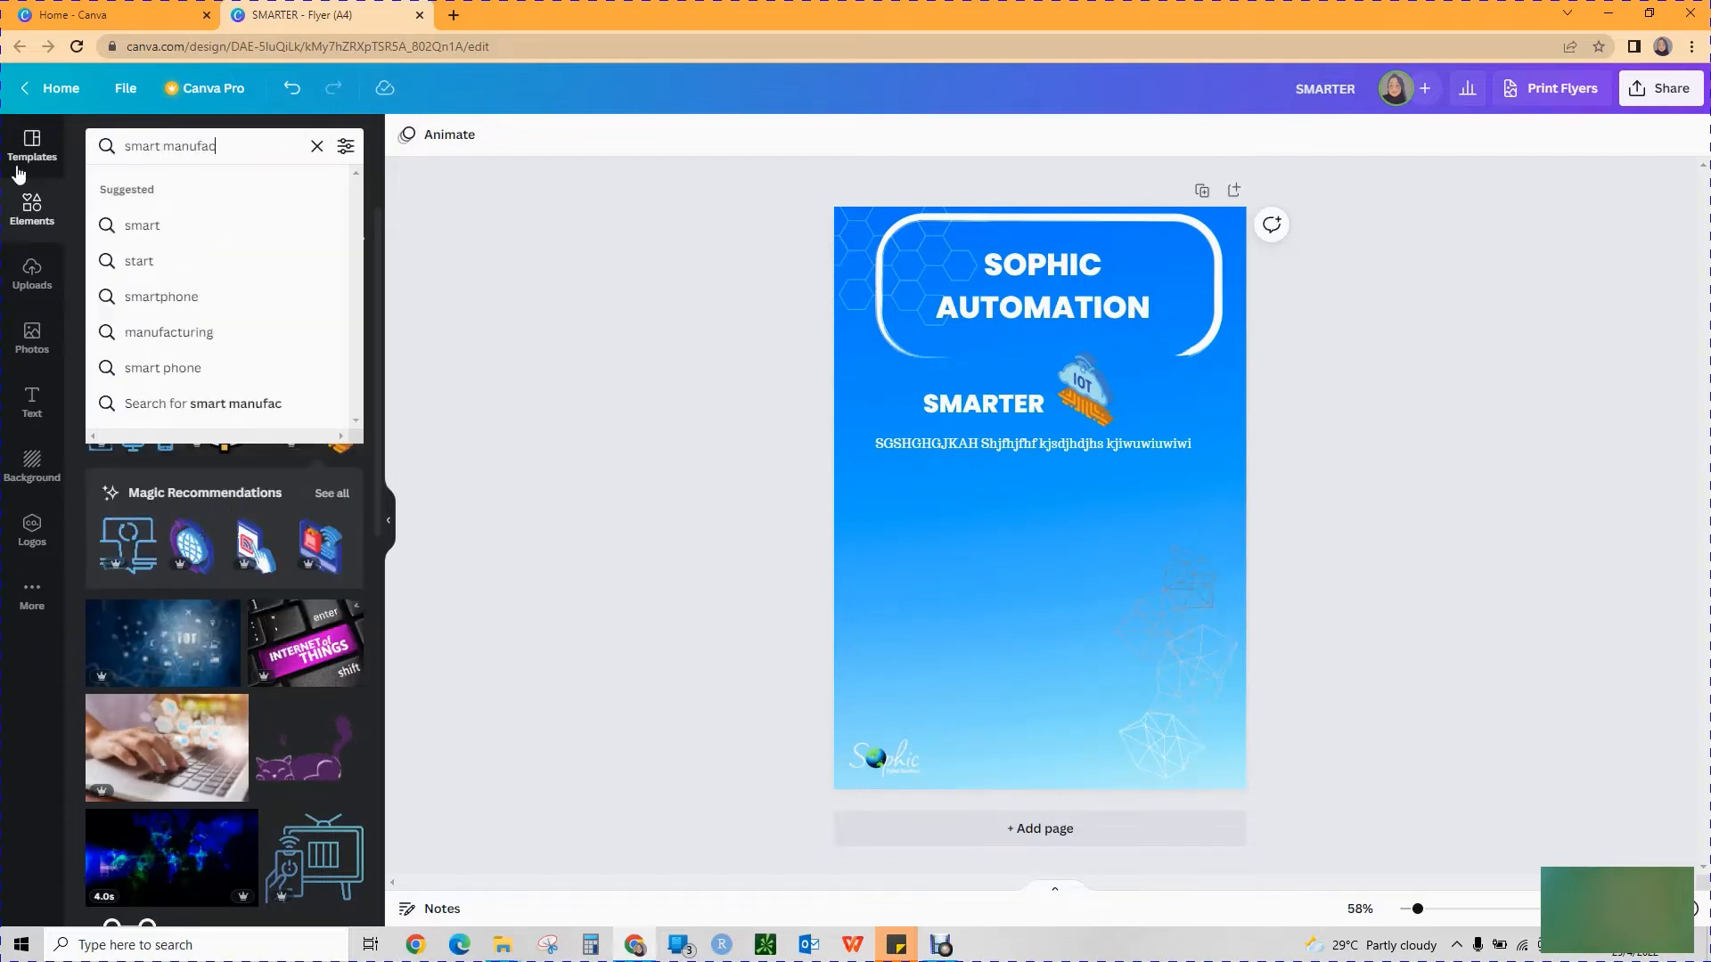
{"action": "type", "text": "turing"}
{"action": "key", "text": "Return"}
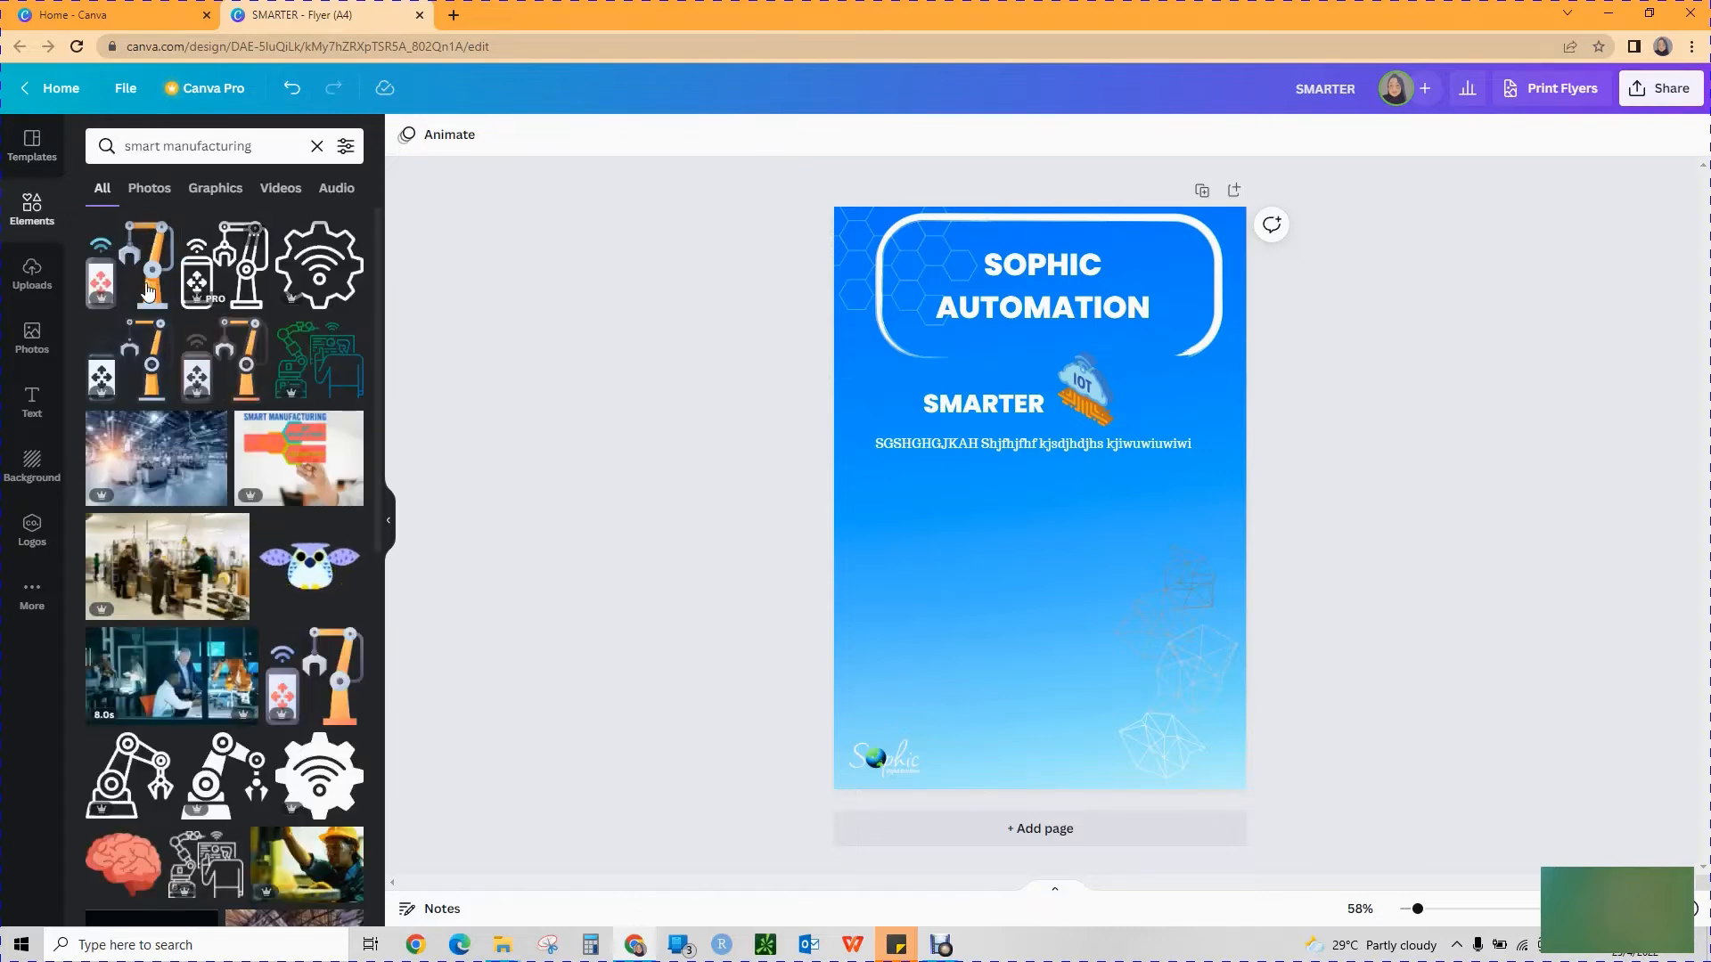
{"action": "left_click_drag", "start_coordinate": [204, 288], "coordinate": [957, 523]}
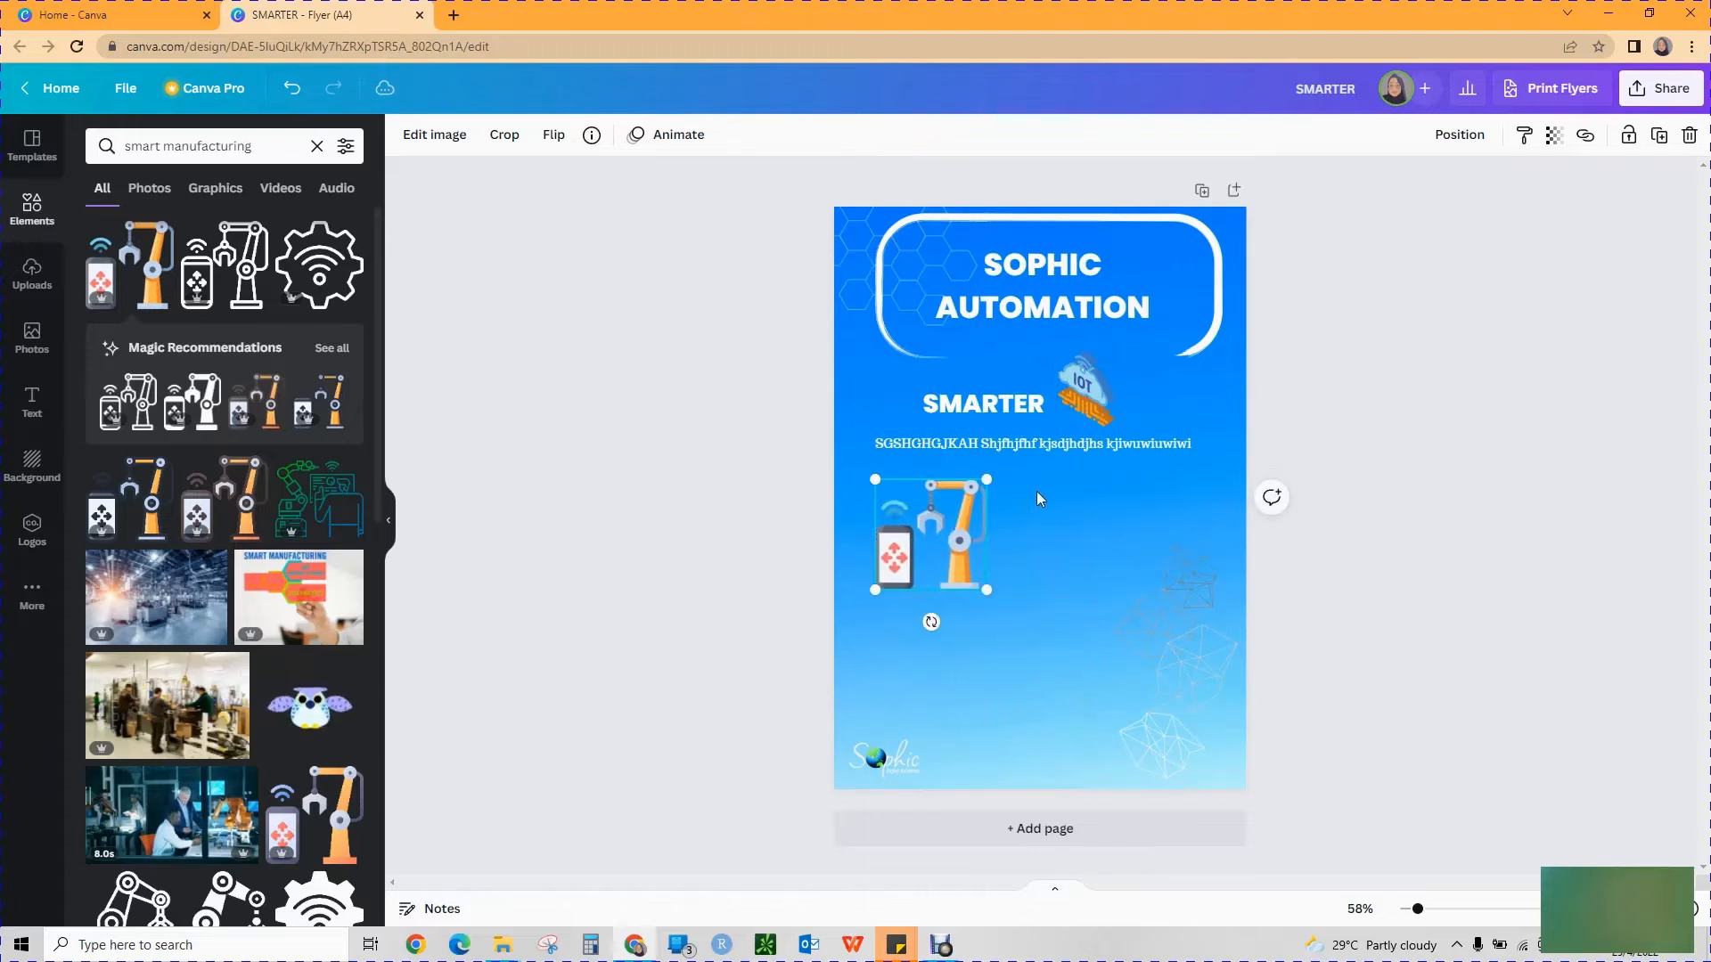
Duplicate the placeholder text line beside the robot arm, narrow it to wrap onto two lines, and add a second copy beneath it.
{"action": "double_click", "coordinate": [1065, 440]}
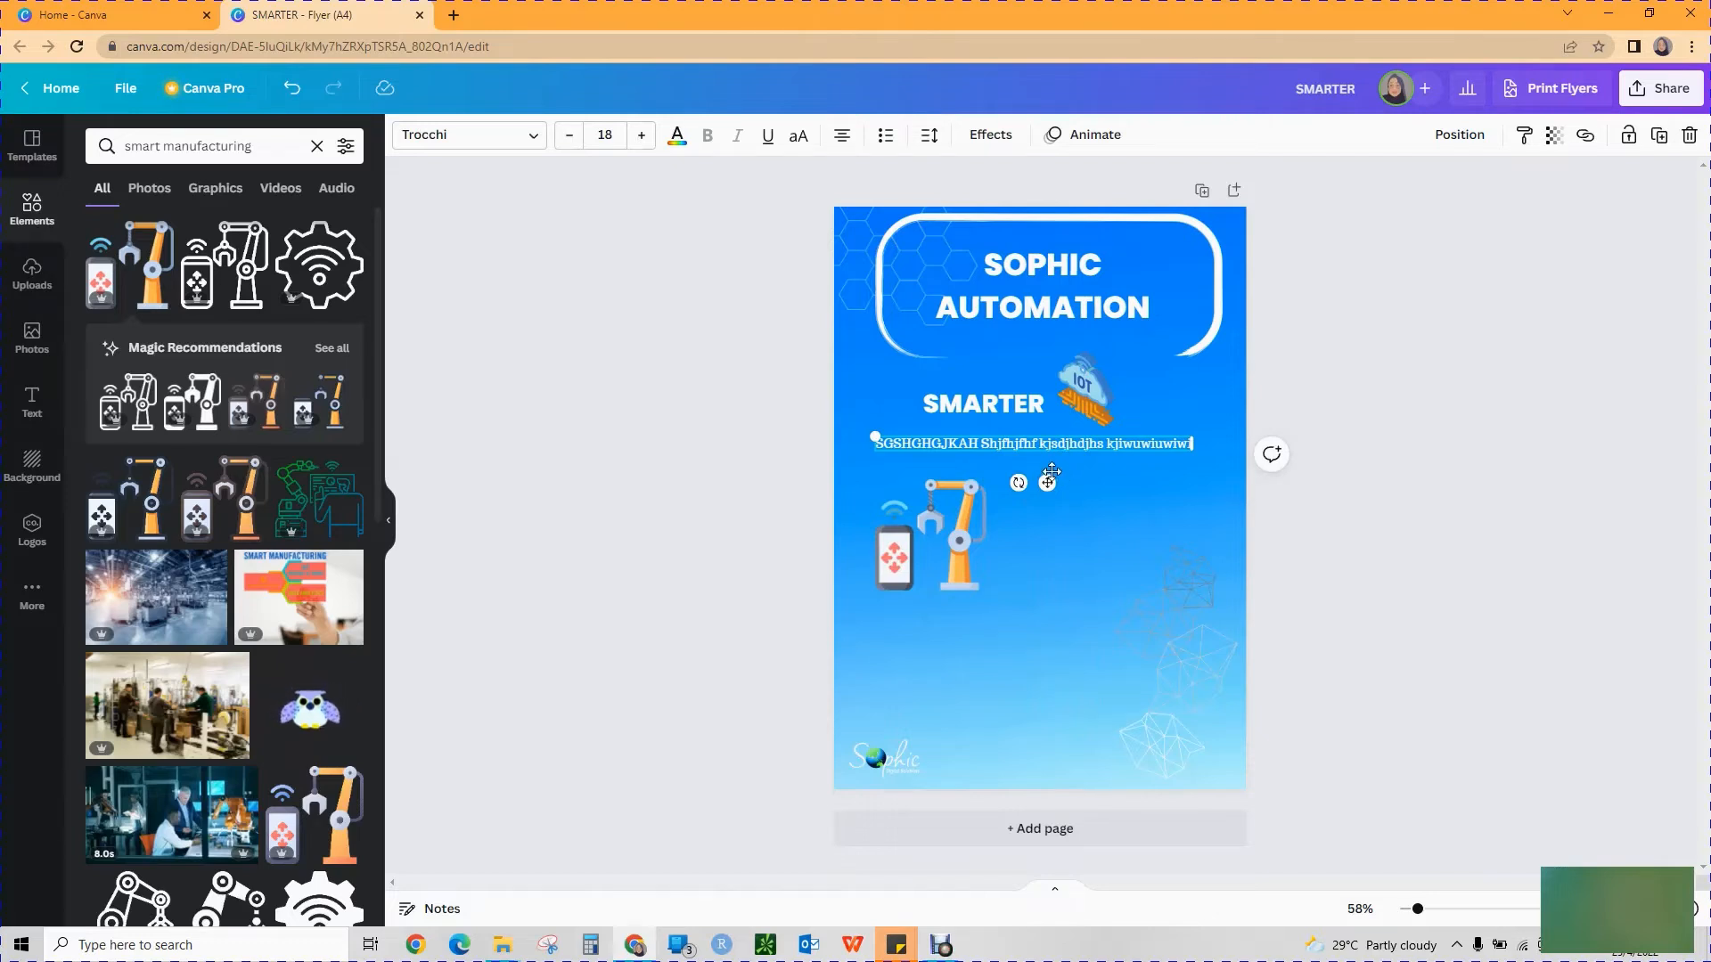
{"action": "left_click_drag", "start_coordinate": [1056, 453], "coordinate": [1198, 493]}
{"action": "left_click_drag", "start_coordinate": [1330, 495], "coordinate": [1206, 501]}
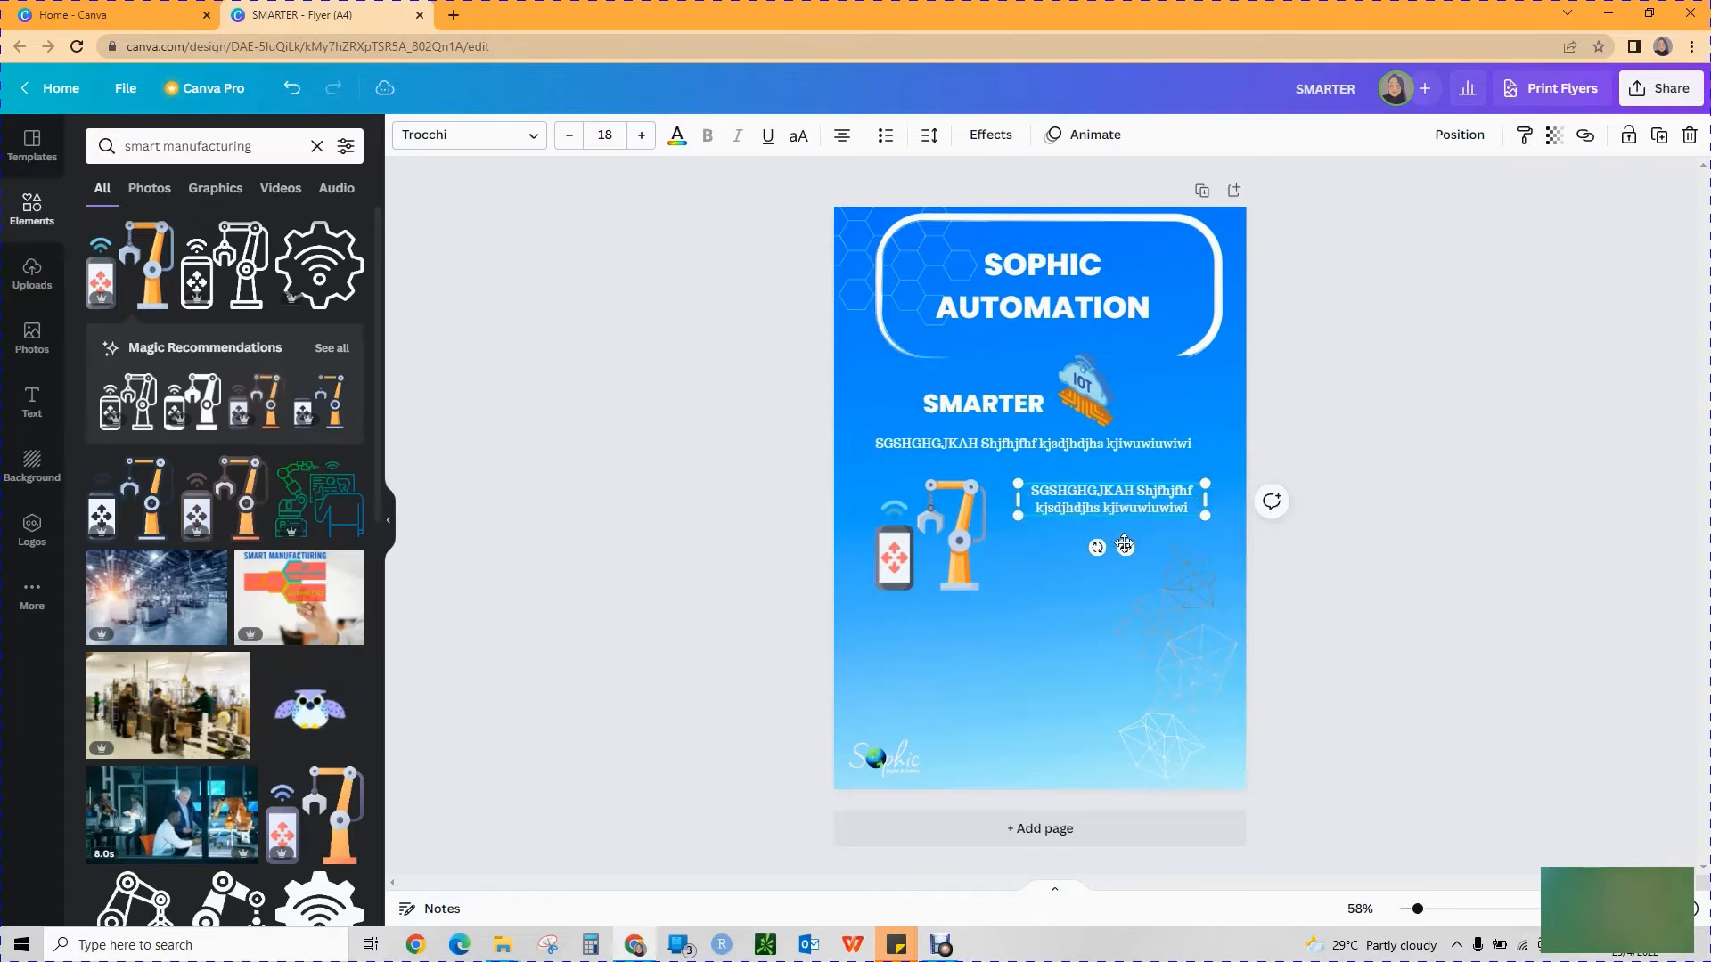
{"action": "left_click_drag", "start_coordinate": [1124, 545], "coordinate": [1128, 594]}
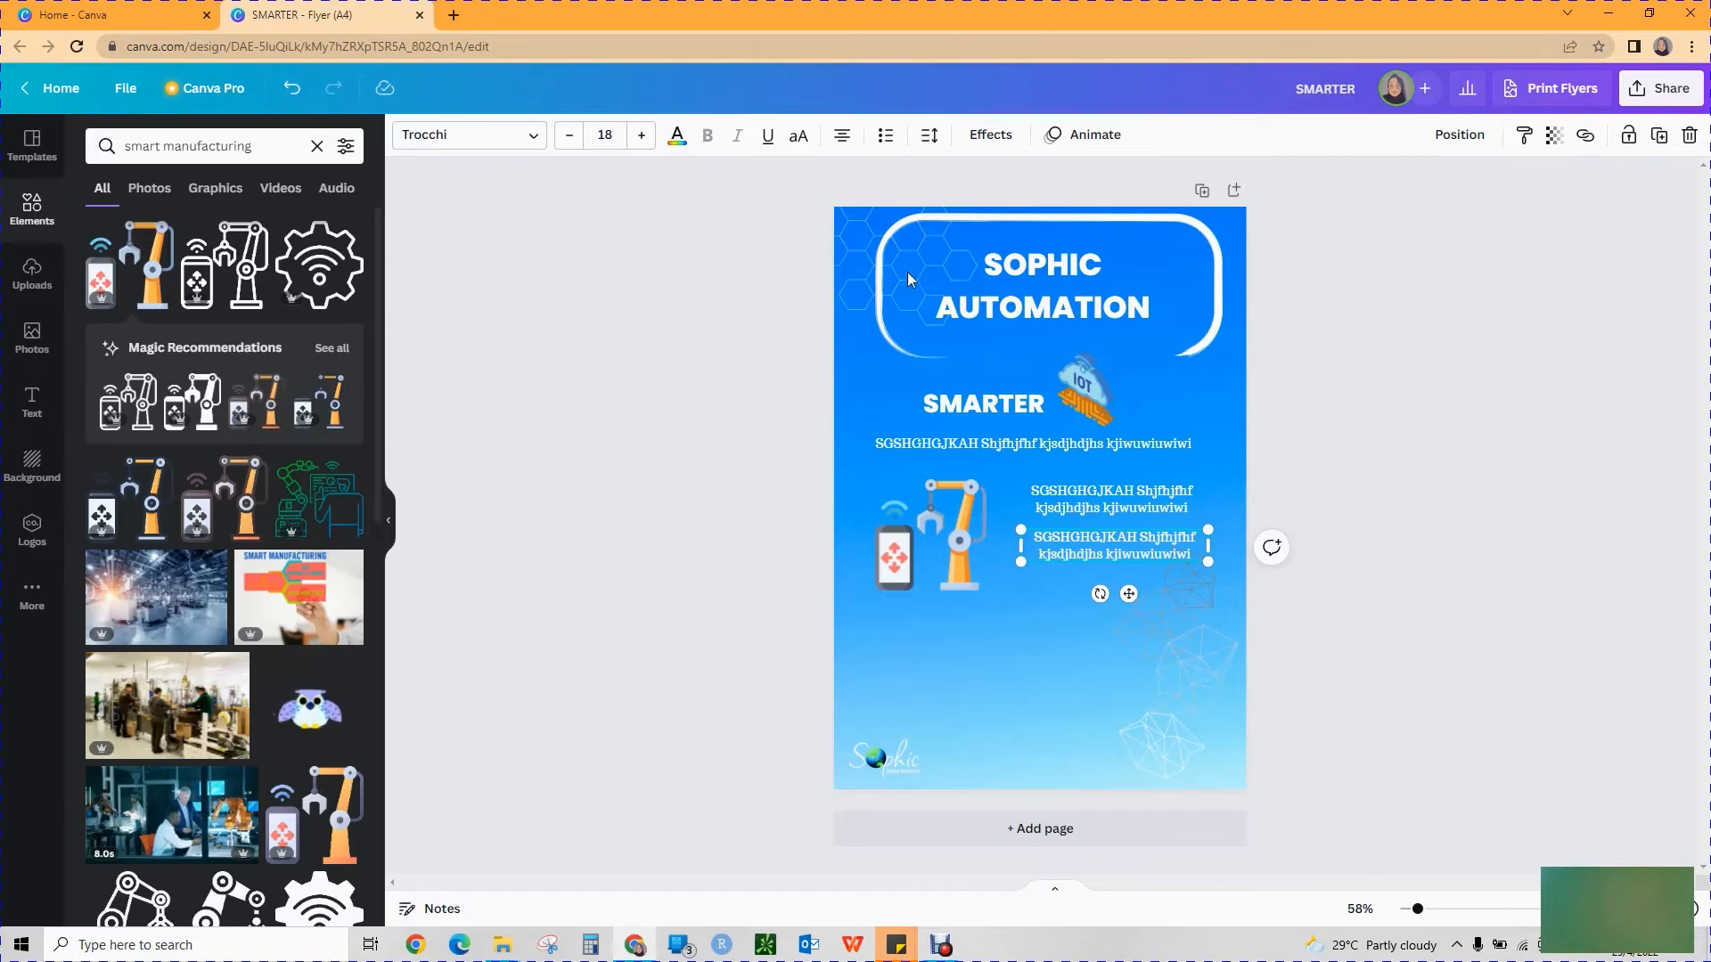
Left-align the text in both two-line placeholder paragraphs and line up the lower paragraph's left edge with the upper one.
{"action": "left_click", "coordinate": [840, 139]}
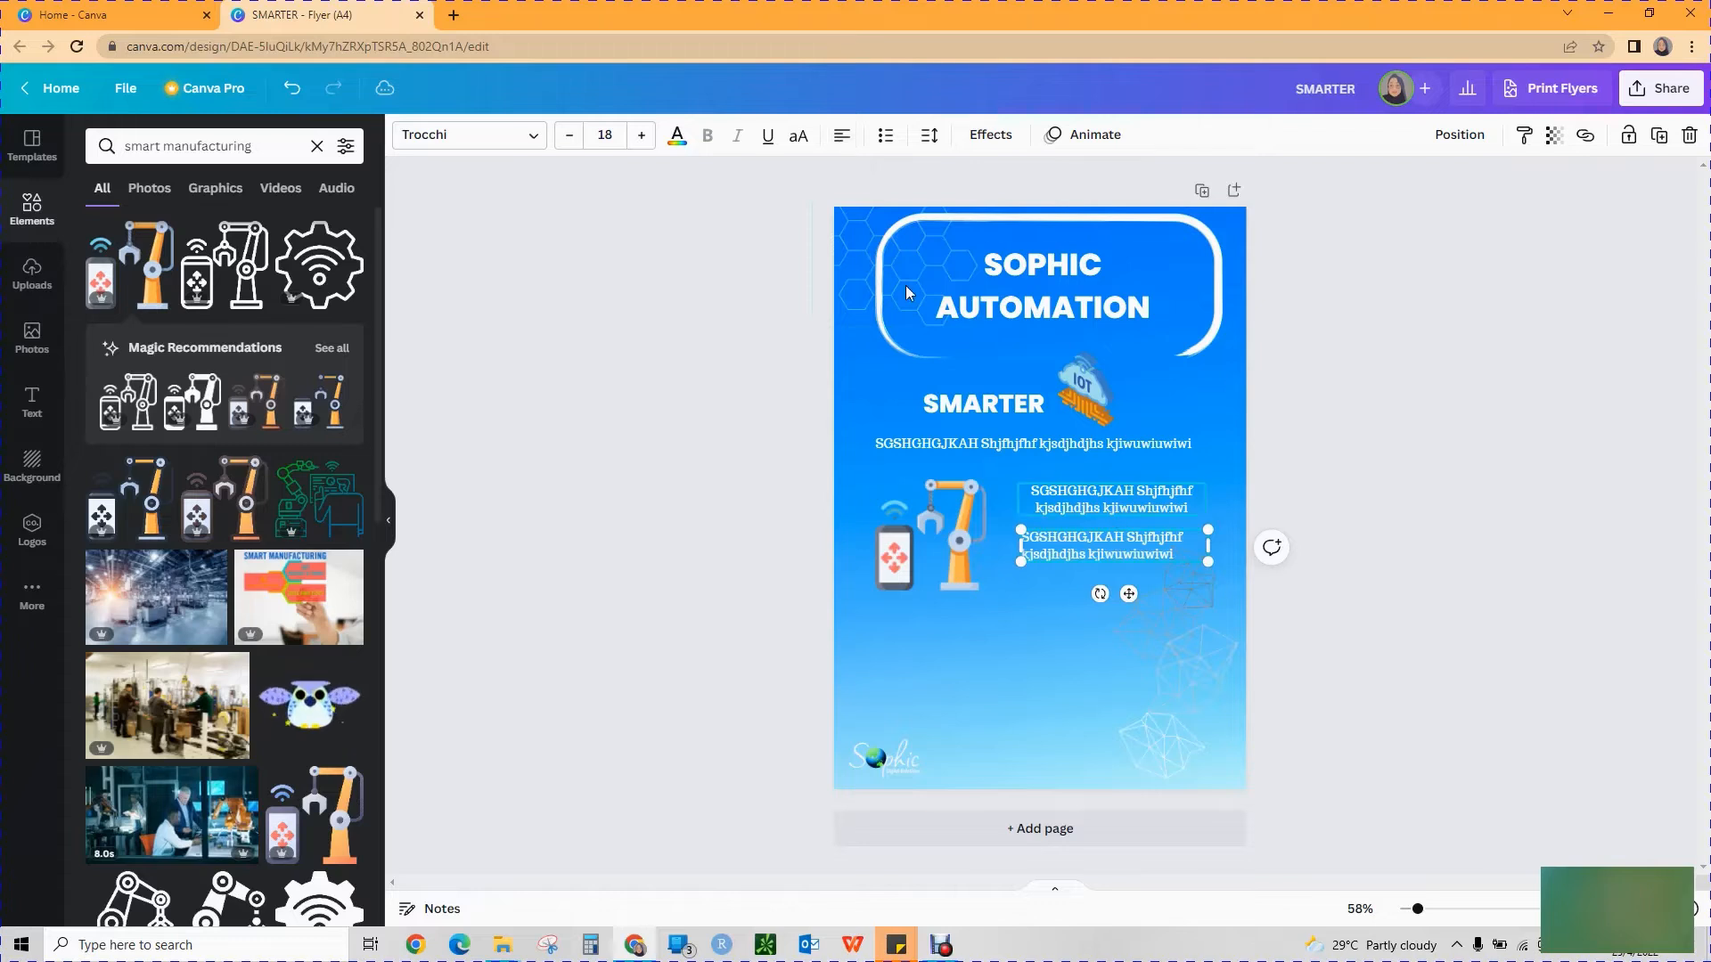
{"action": "left_click", "coordinate": [1114, 502]}
{"action": "left_click", "coordinate": [841, 146]}
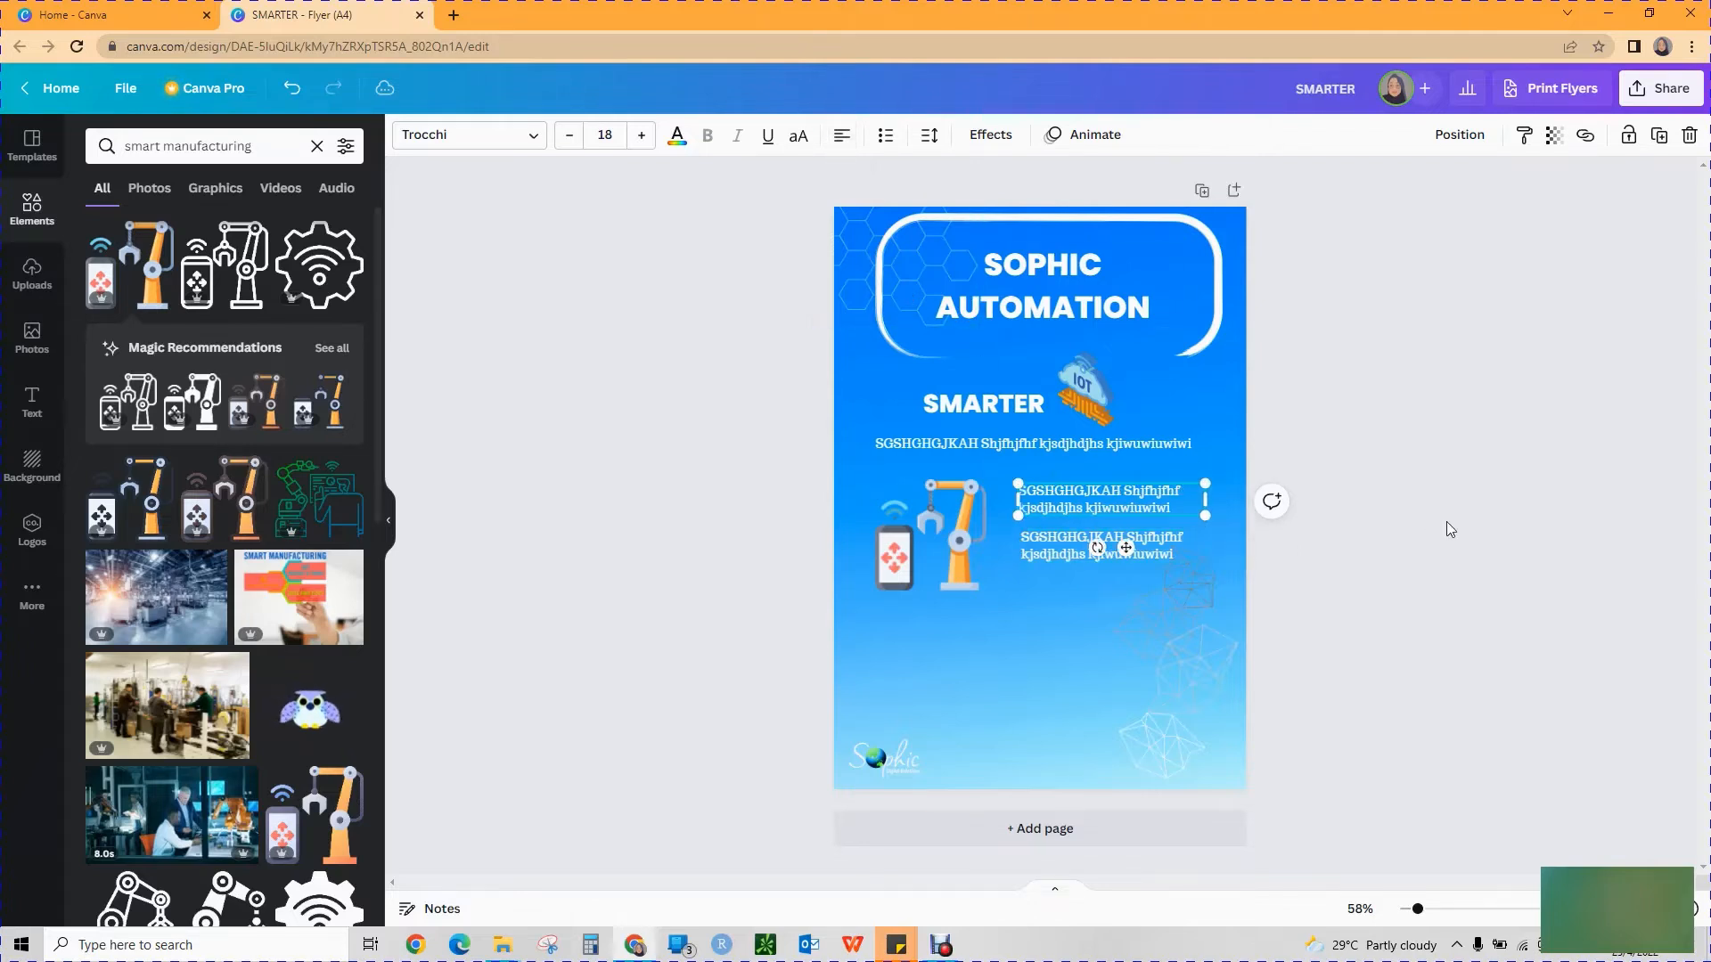
{"action": "left_click", "coordinate": [1259, 571]}
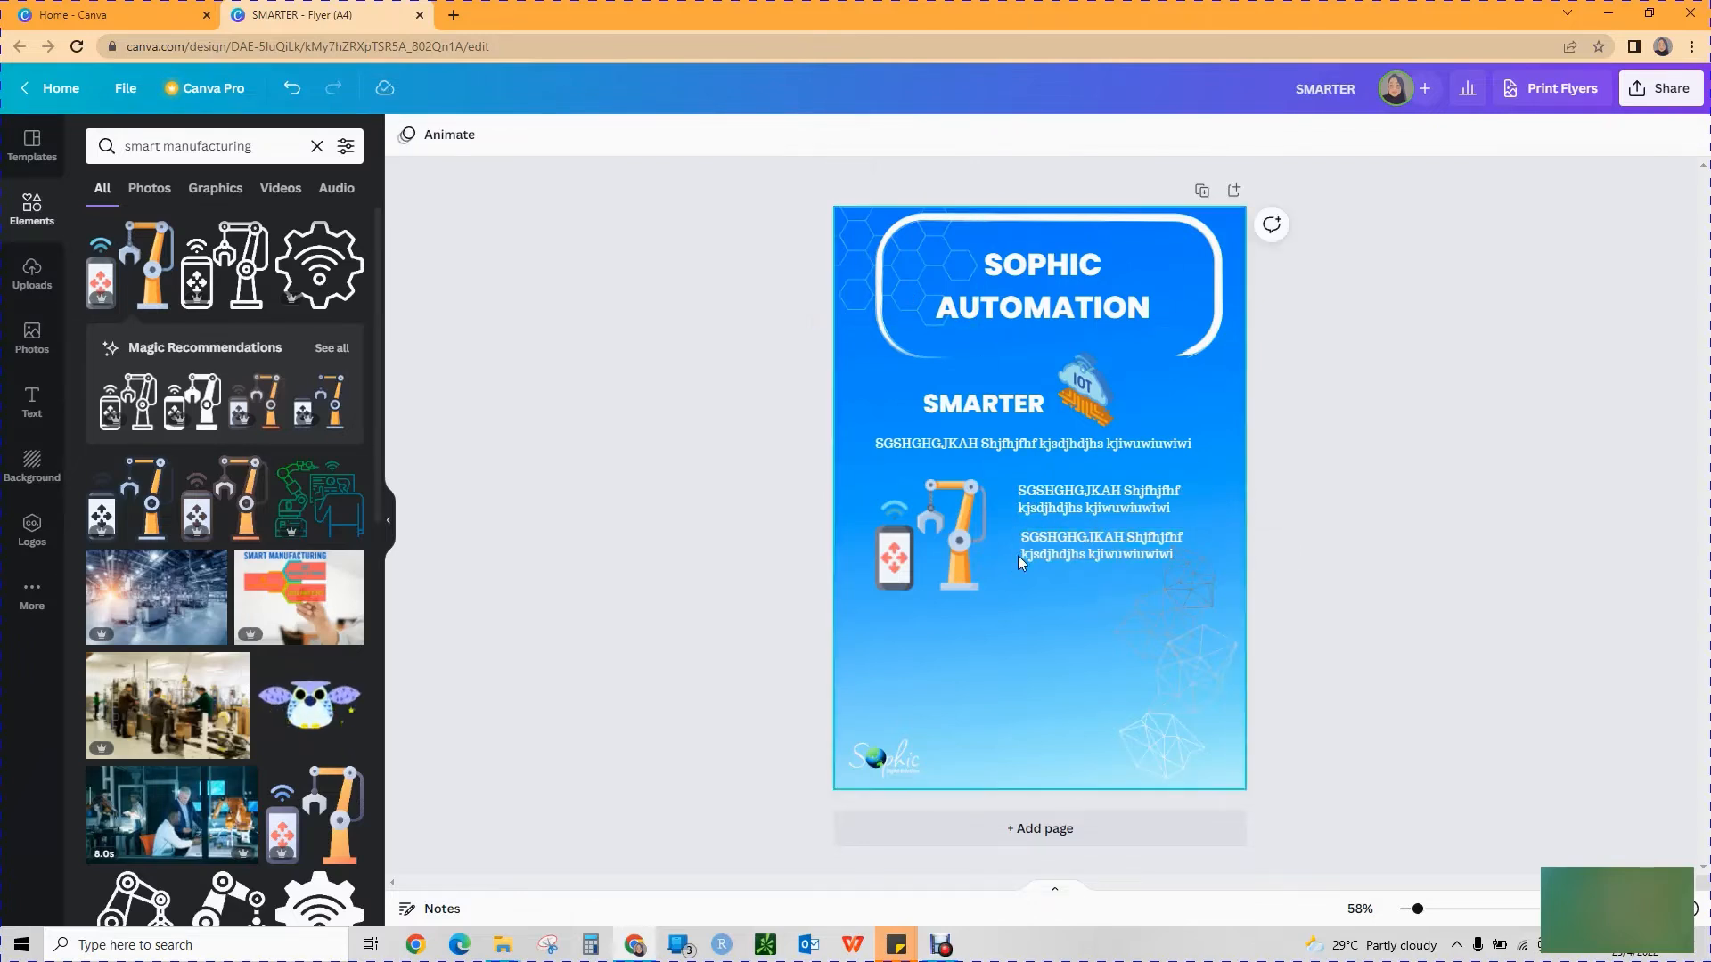
{"action": "left_click_drag", "start_coordinate": [1033, 552], "coordinate": [1029, 552]}
{"action": "left_click", "coordinate": [1248, 588]}
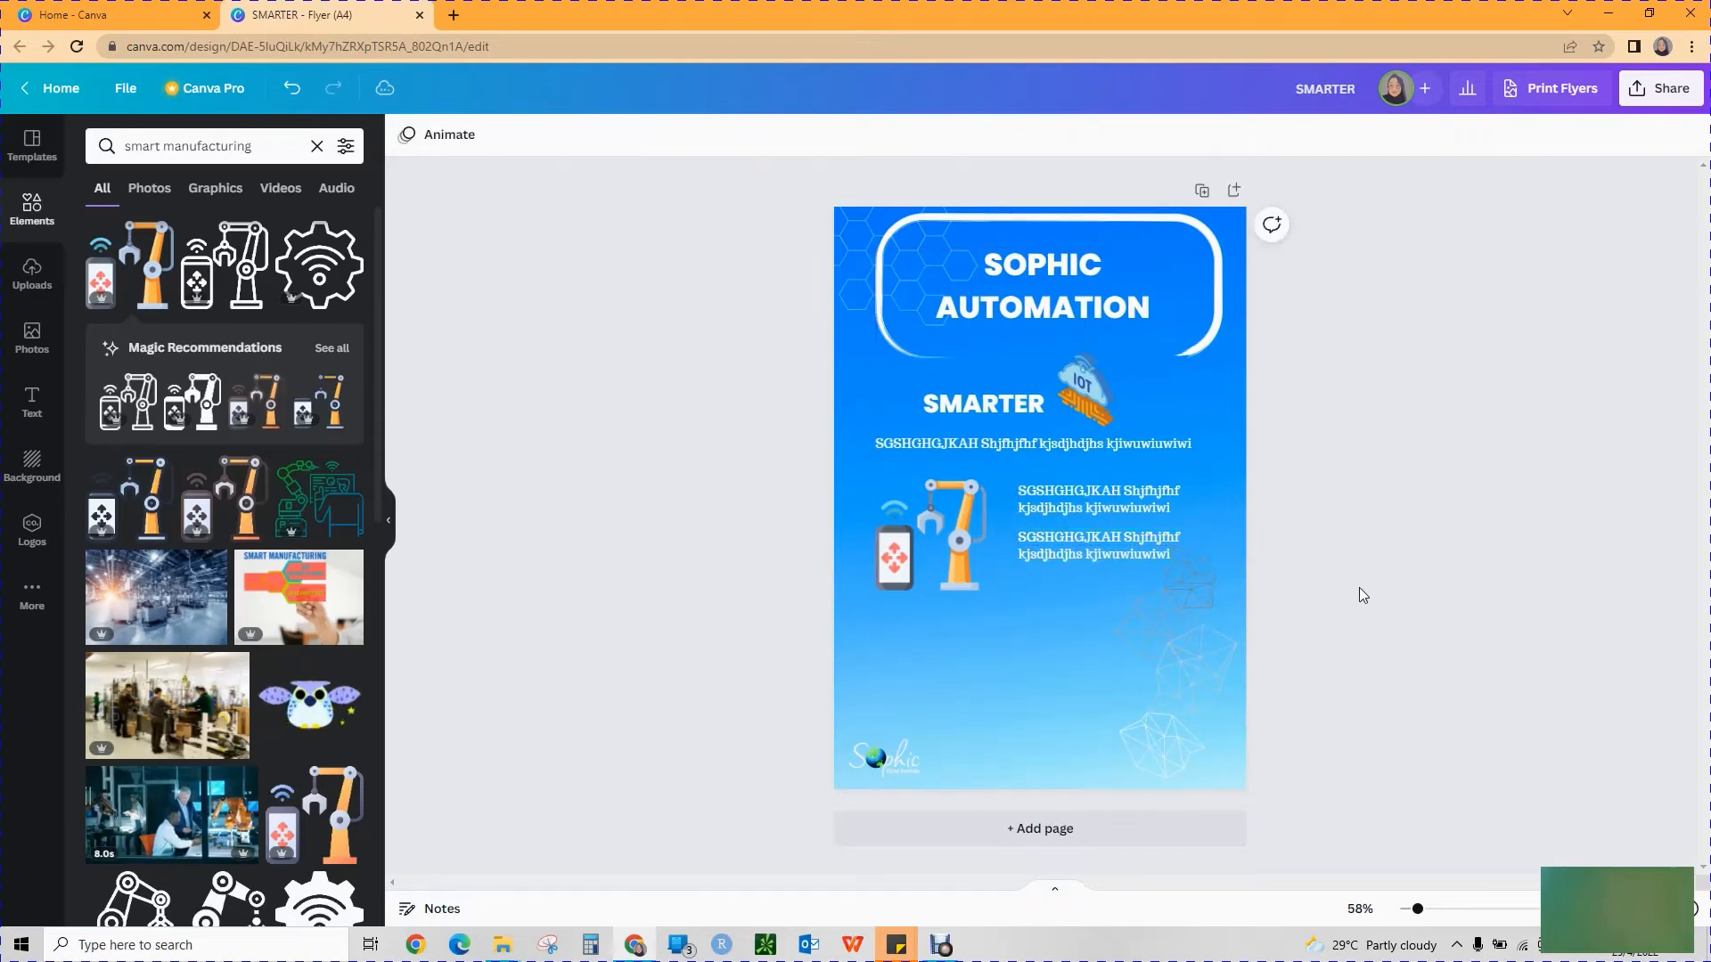
Shrink the geometric line graphic toward the flyer's lower-right corner, clear of the placeholder paragraphs.
{"action": "left_click", "coordinate": [1190, 602]}
{"action": "left_click_drag", "start_coordinate": [1113, 547], "coordinate": [1130, 612]}
{"action": "left_click", "coordinate": [1338, 728]}
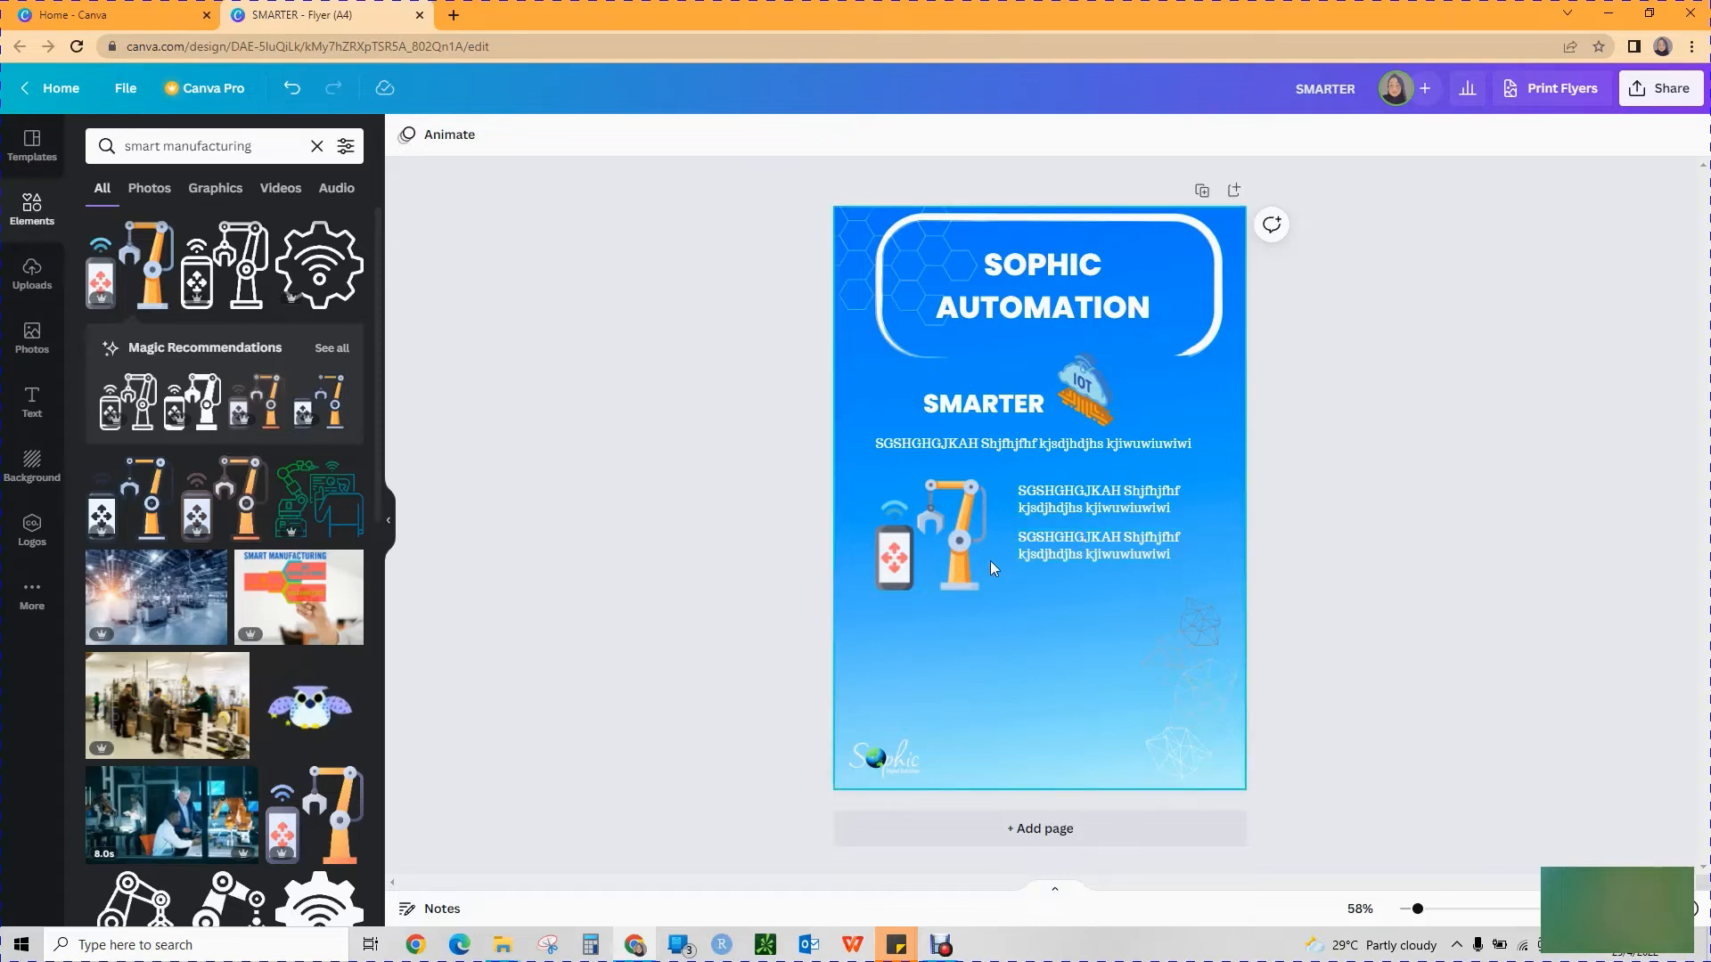
Reduce the white rounded frame and reposition it around the SOPHIC AUTOMATION title.
{"action": "left_click", "coordinate": [1199, 342]}
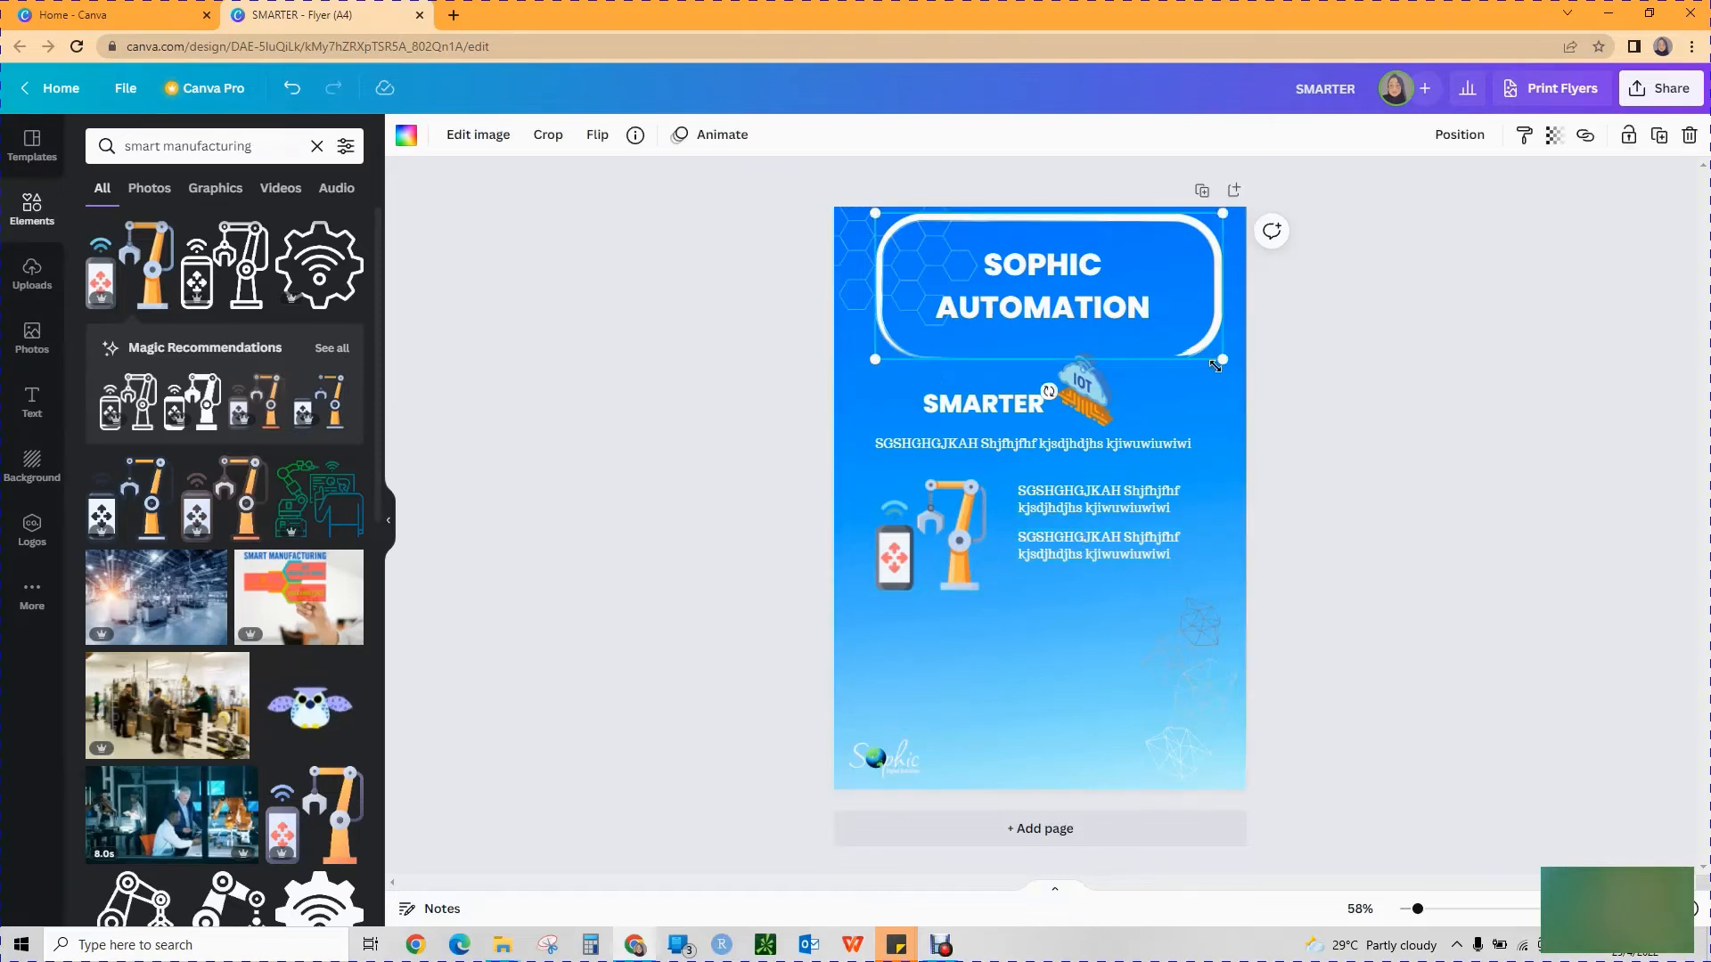
{"action": "left_click_drag", "start_coordinate": [1205, 361], "coordinate": [1165, 335]}
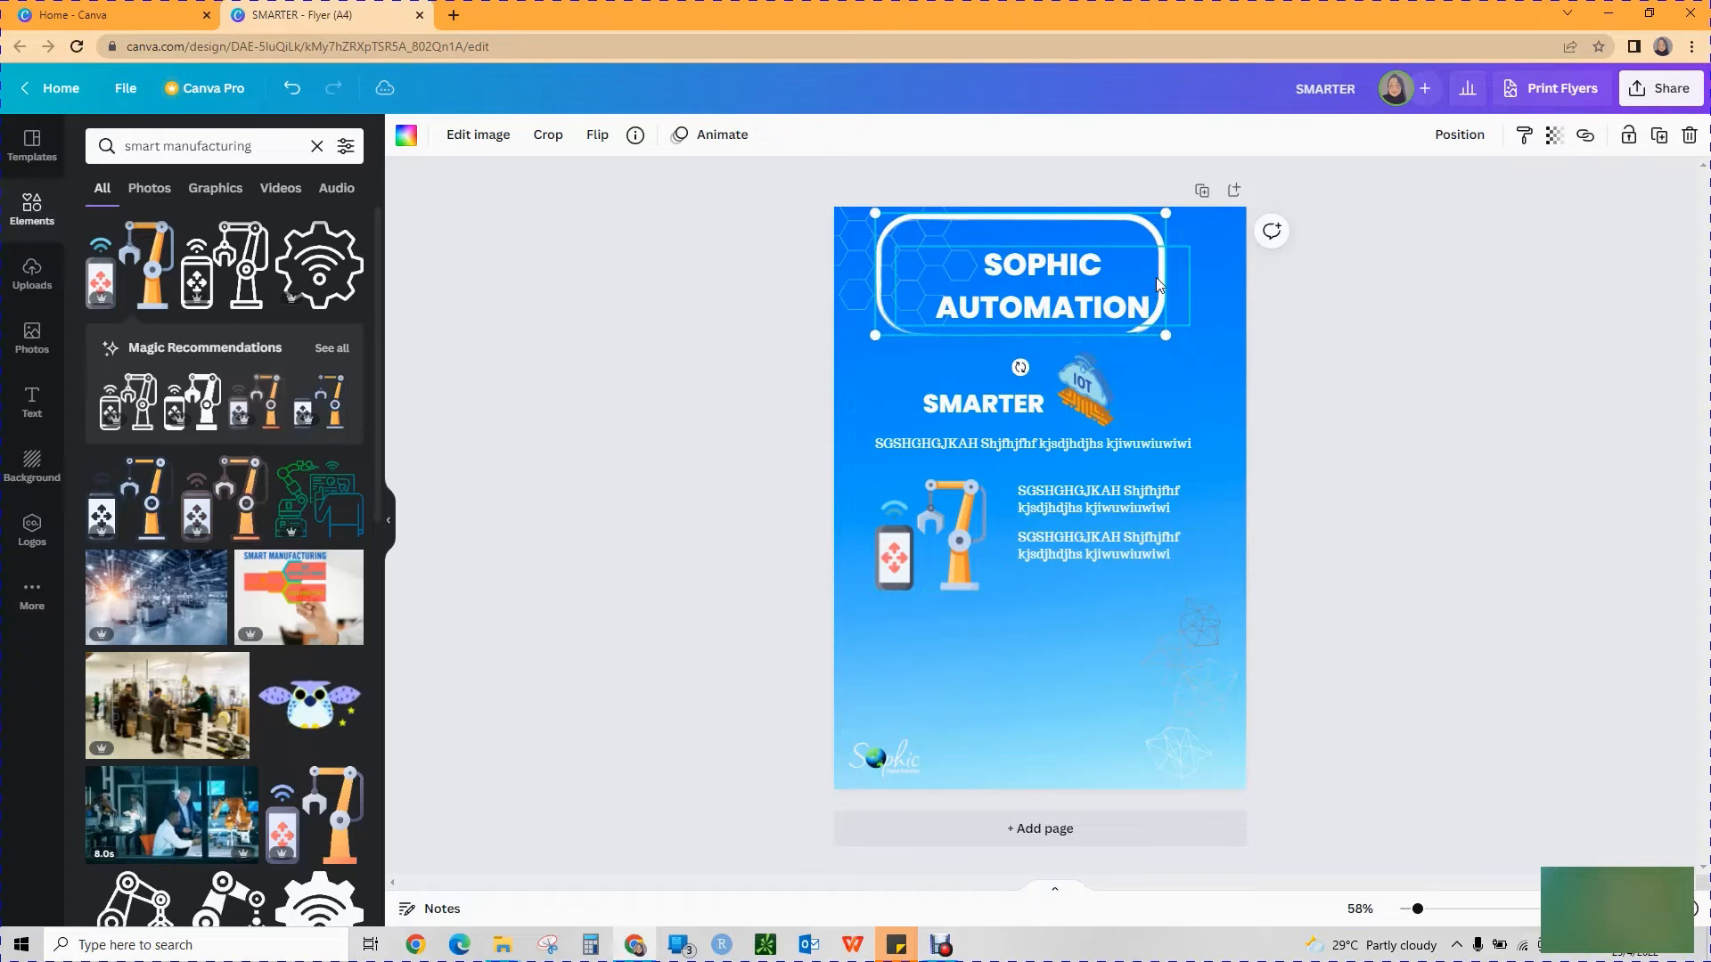
{"action": "left_click_drag", "start_coordinate": [1163, 236], "coordinate": [1169, 247]}
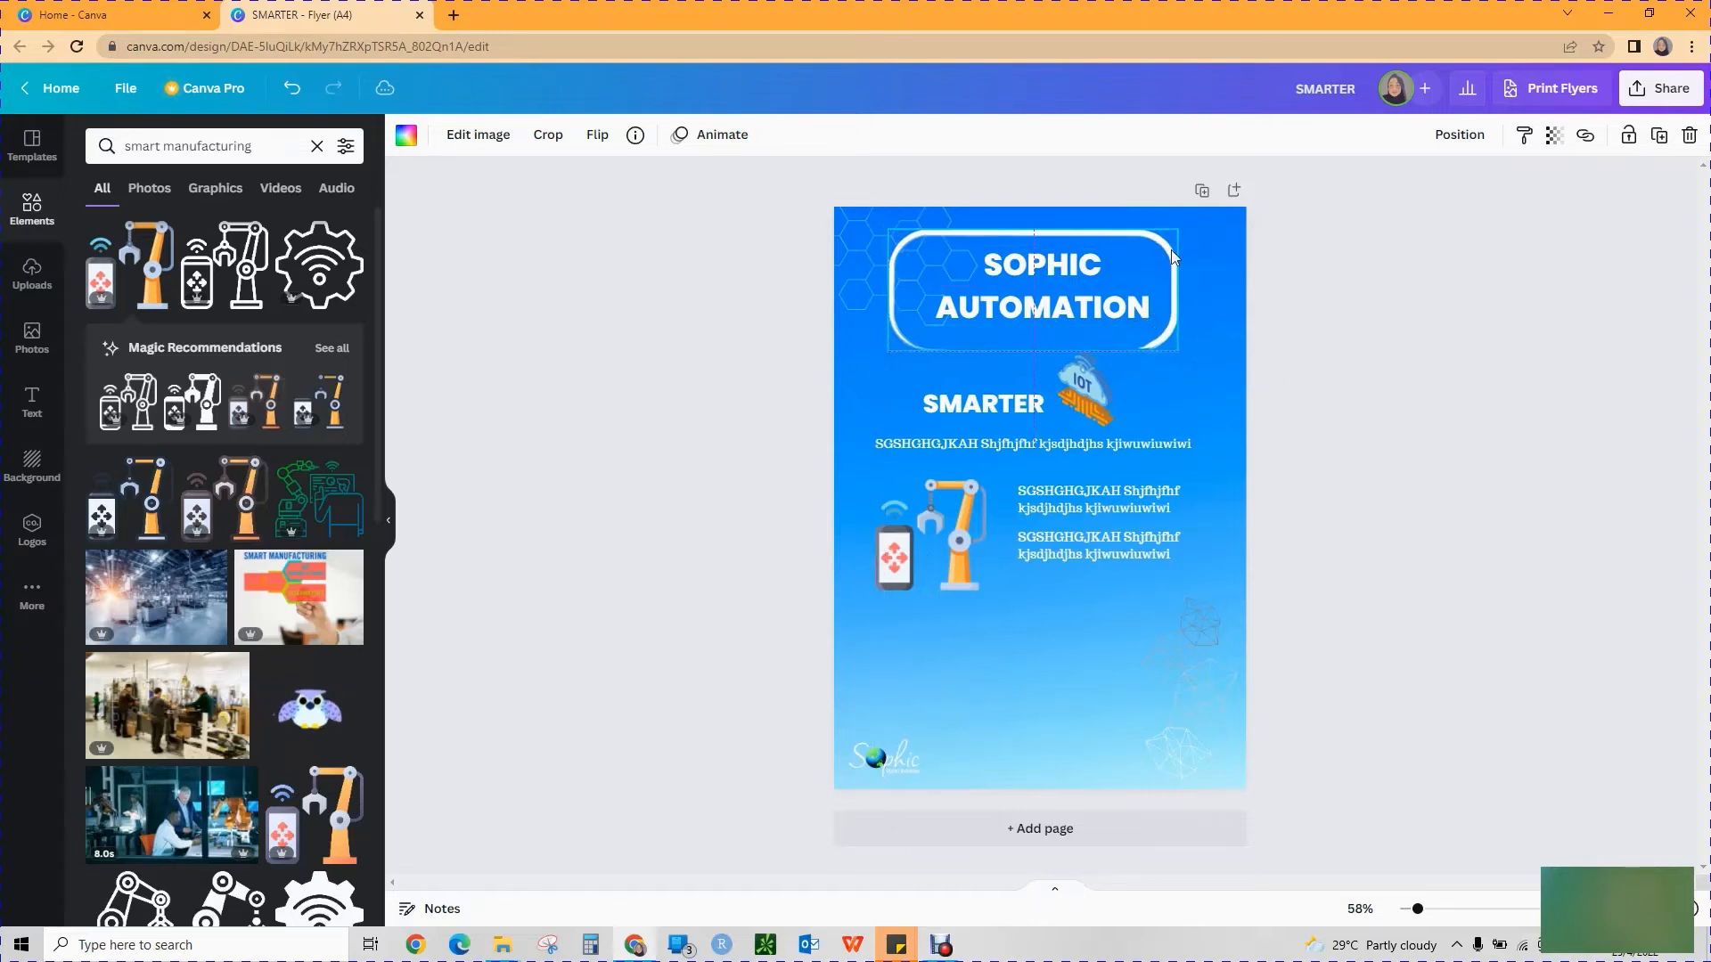
{"action": "left_click", "coordinate": [1368, 420]}
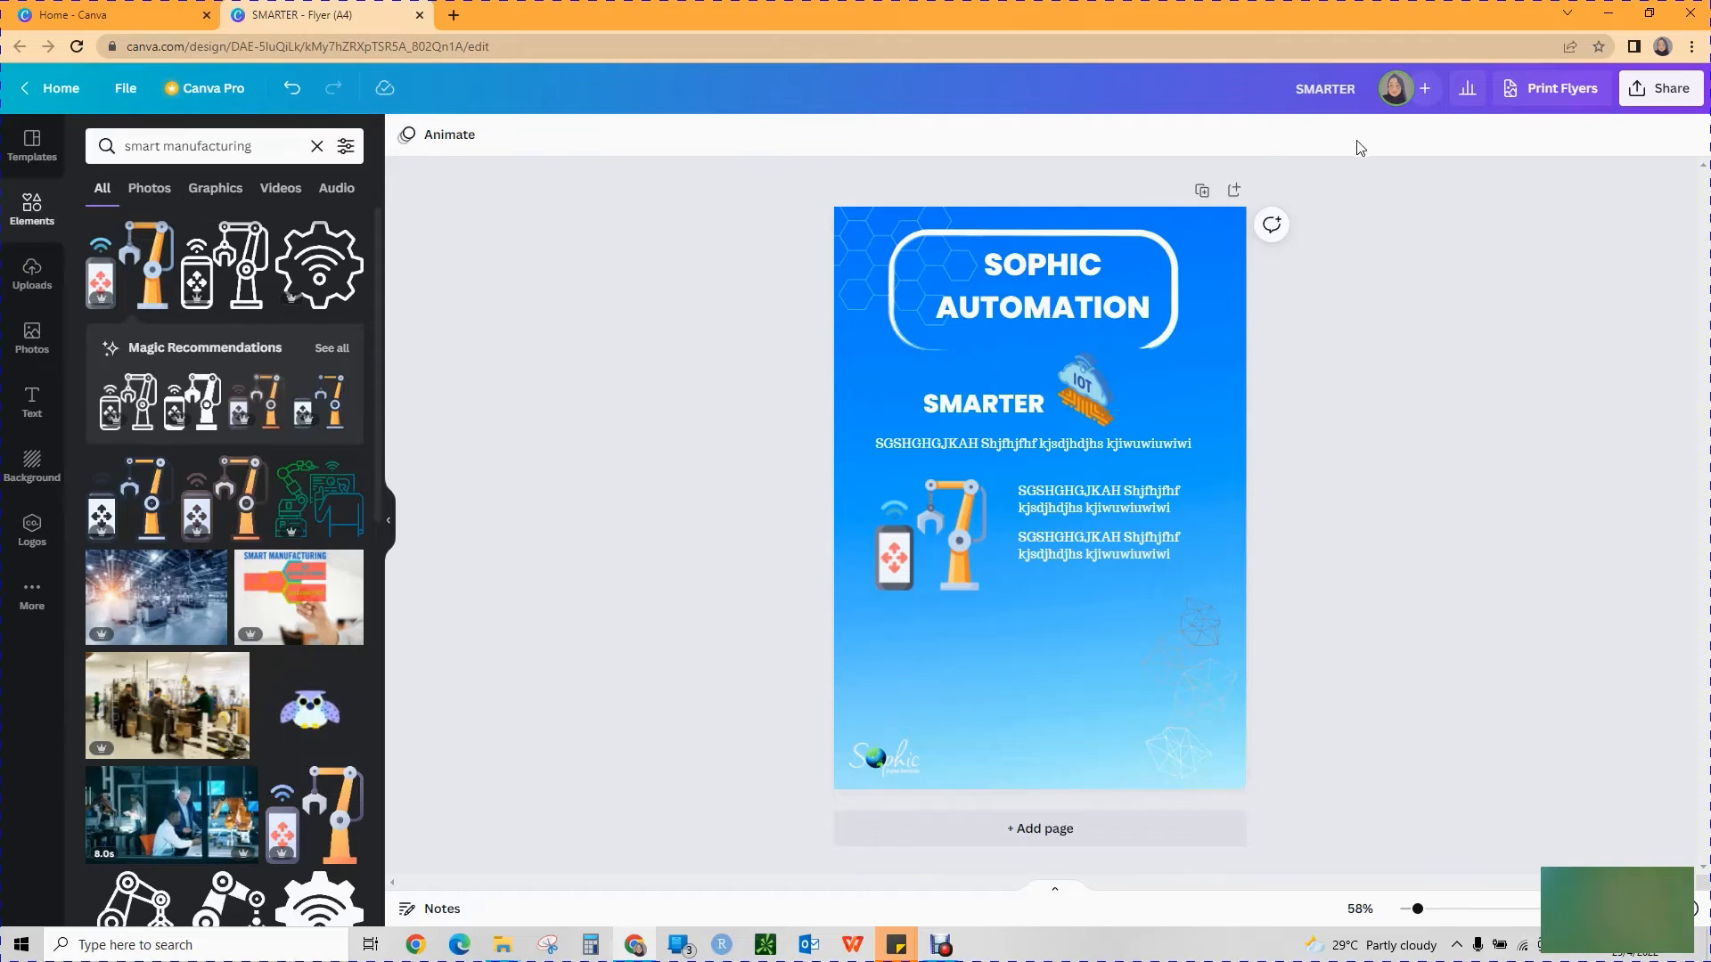
Replace the flyer's gradient background with solid medium blue from the photo colors, after trying light blue, light grey and green.
{"action": "mouse_move", "coordinate": [941, 950]}
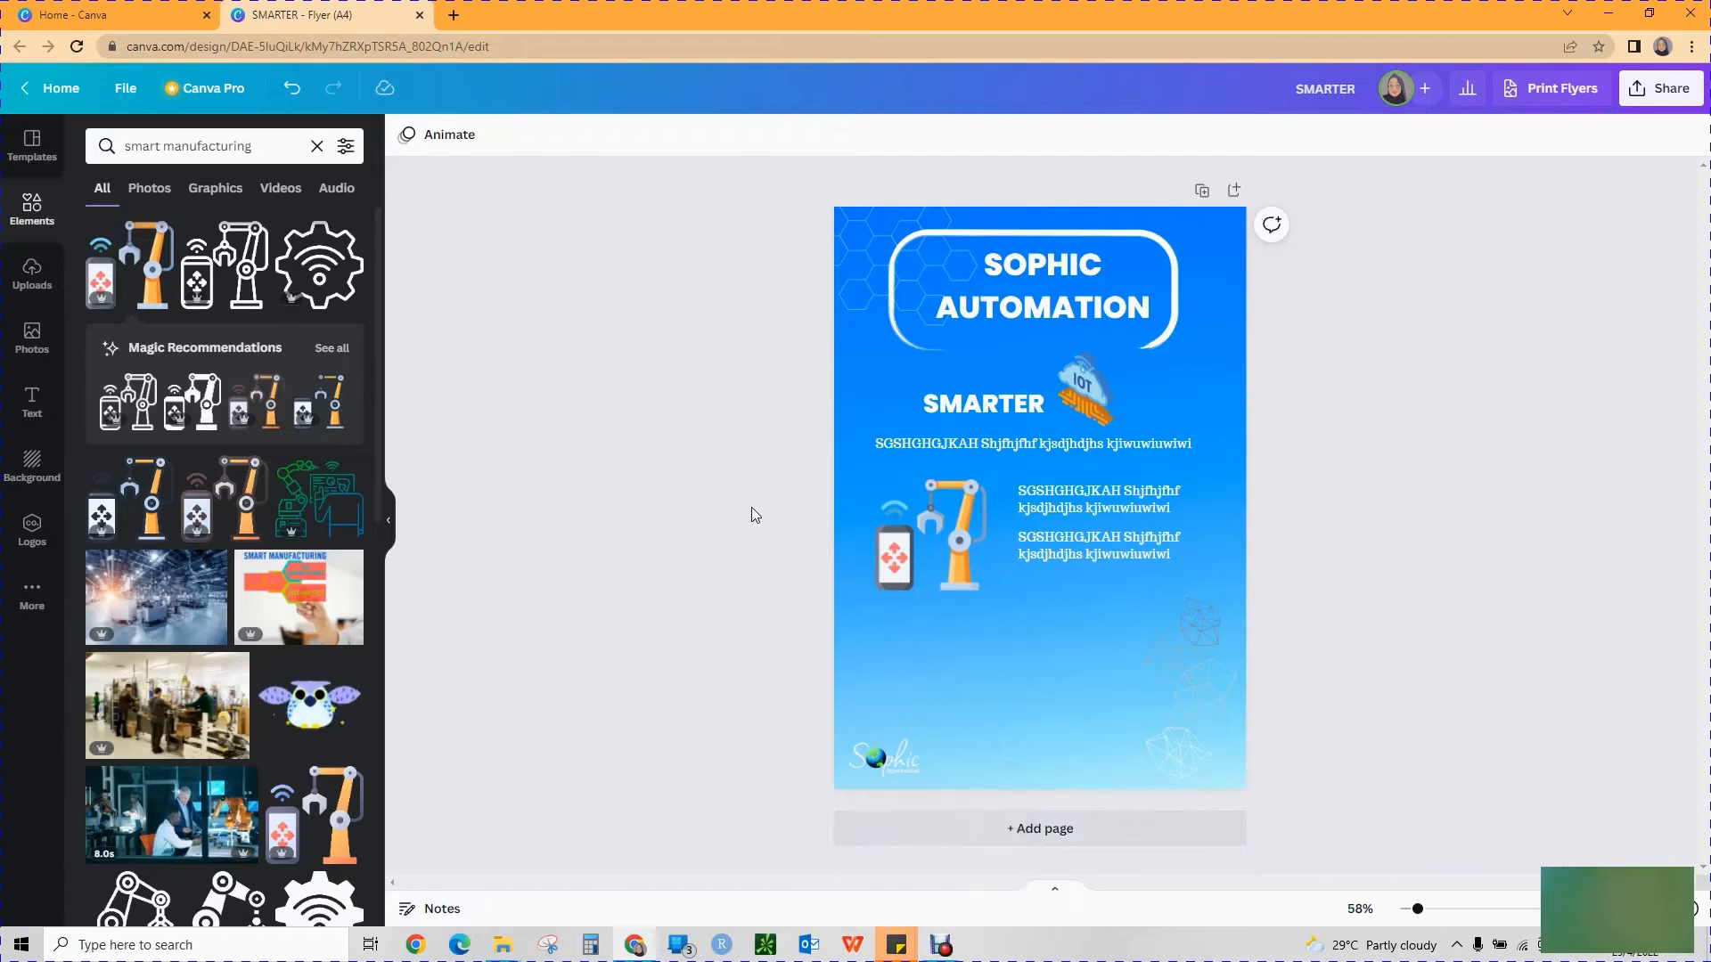
{"action": "left_click", "coordinate": [847, 376]}
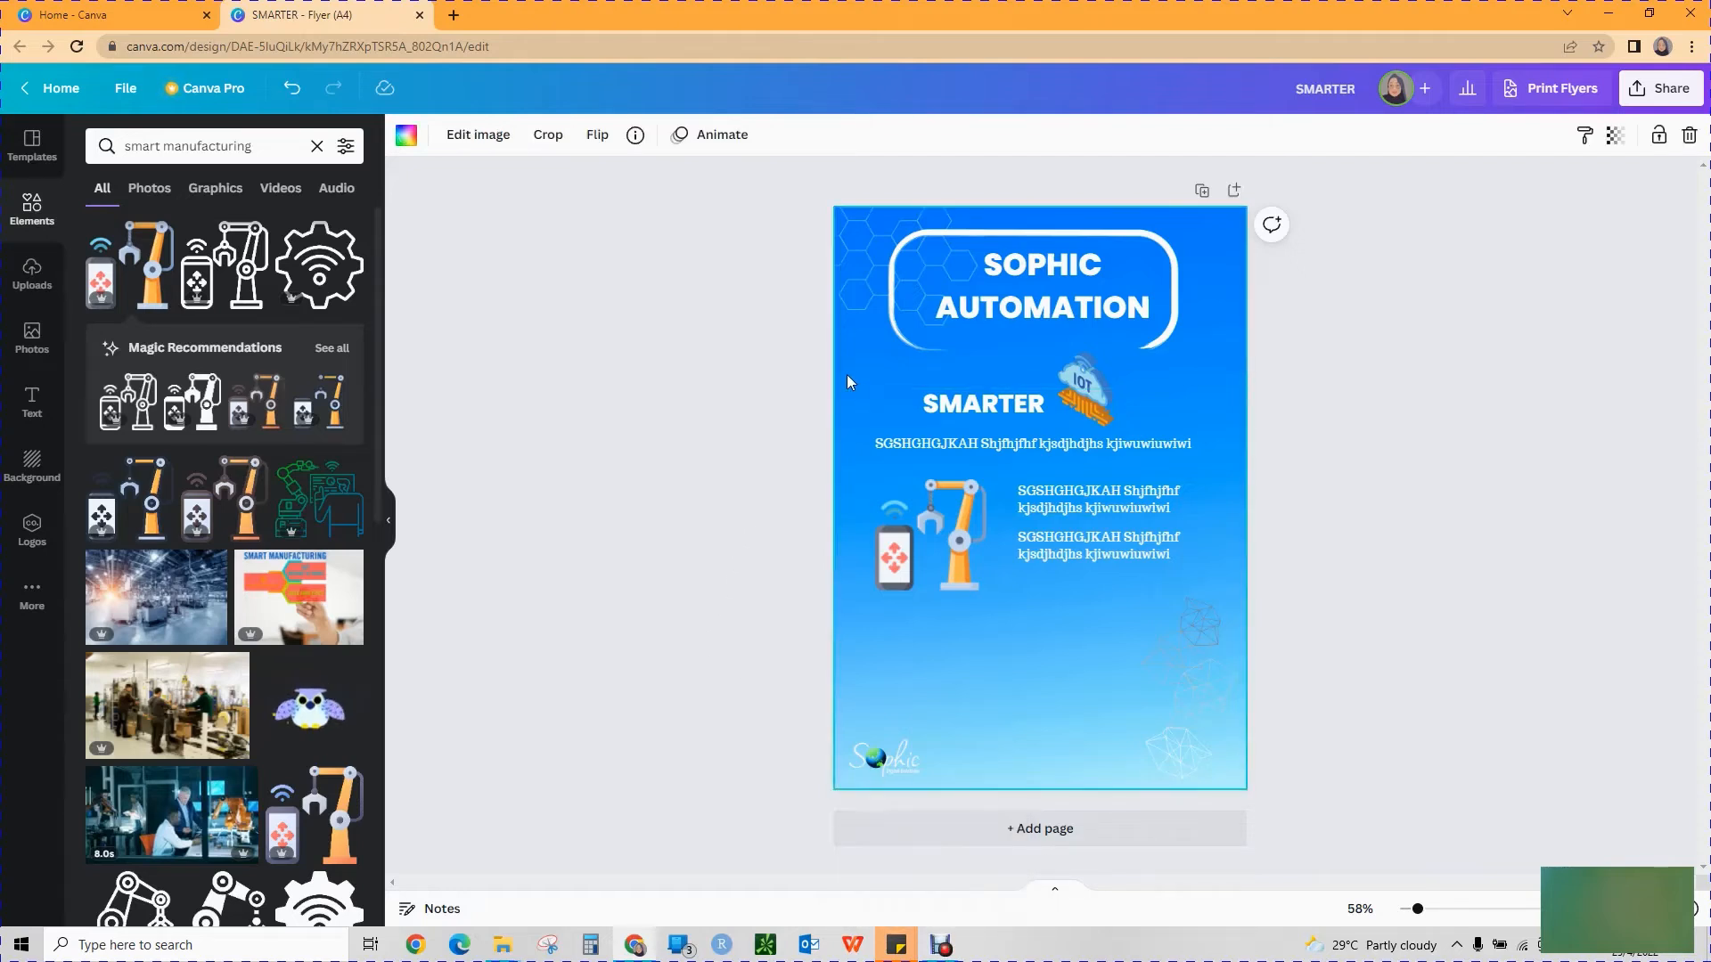
{"action": "left_click", "coordinate": [406, 135]}
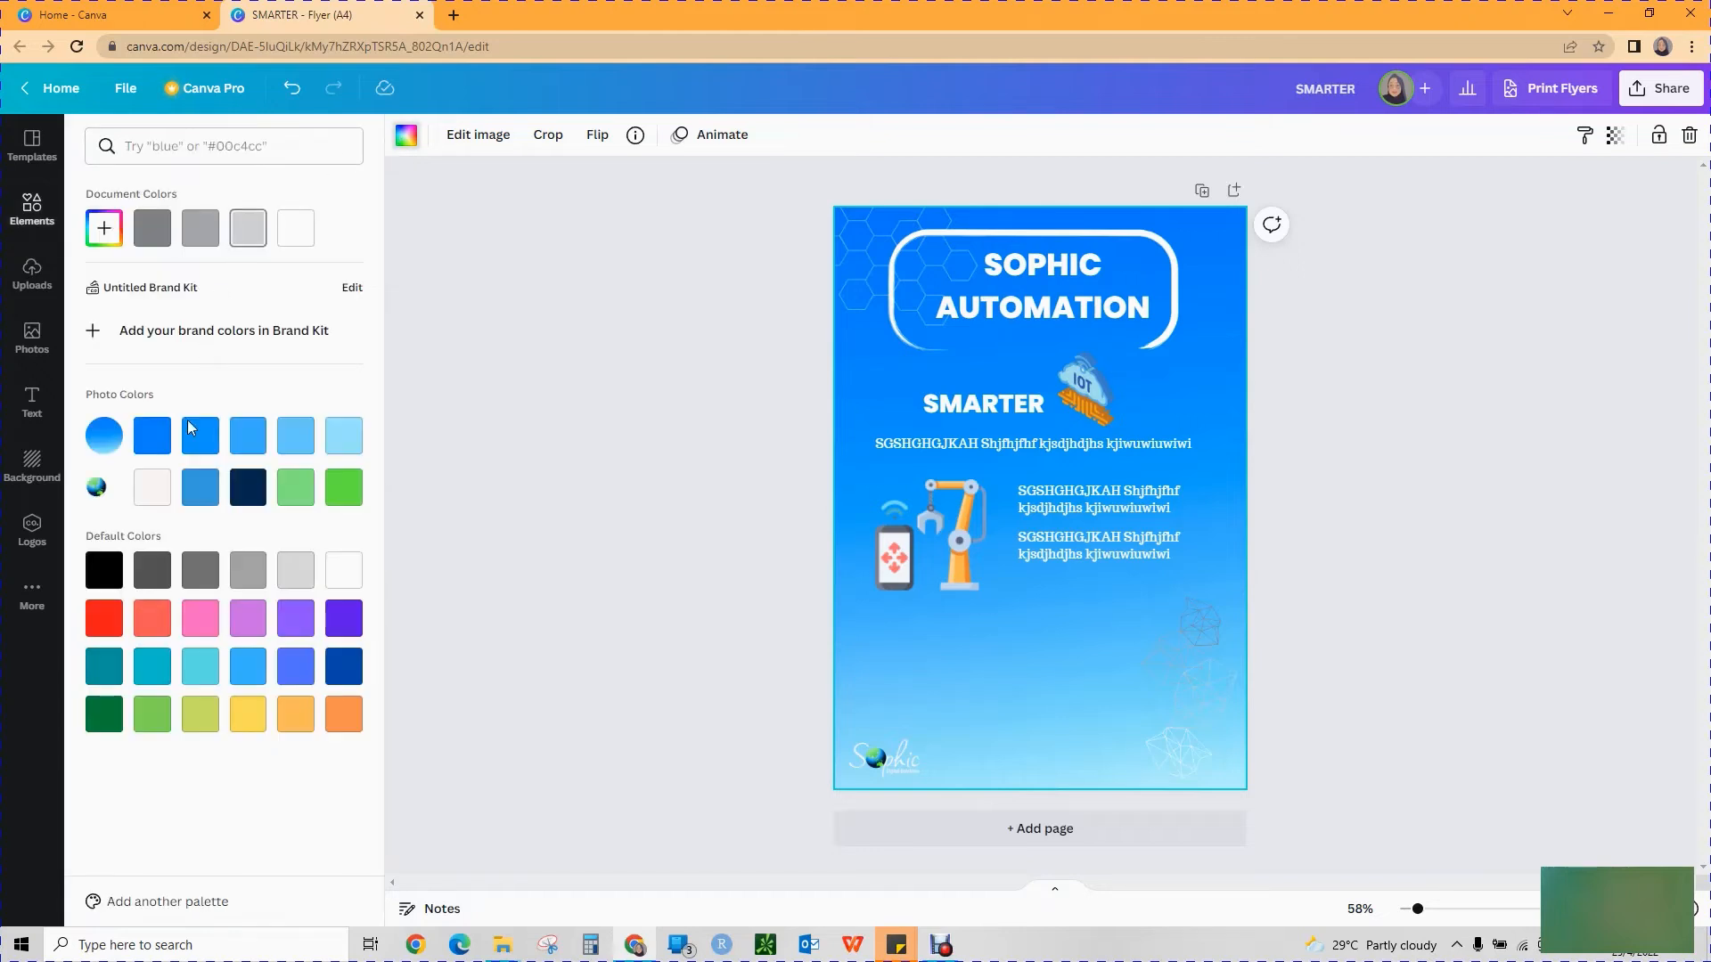
{"action": "left_click", "coordinate": [237, 442]}
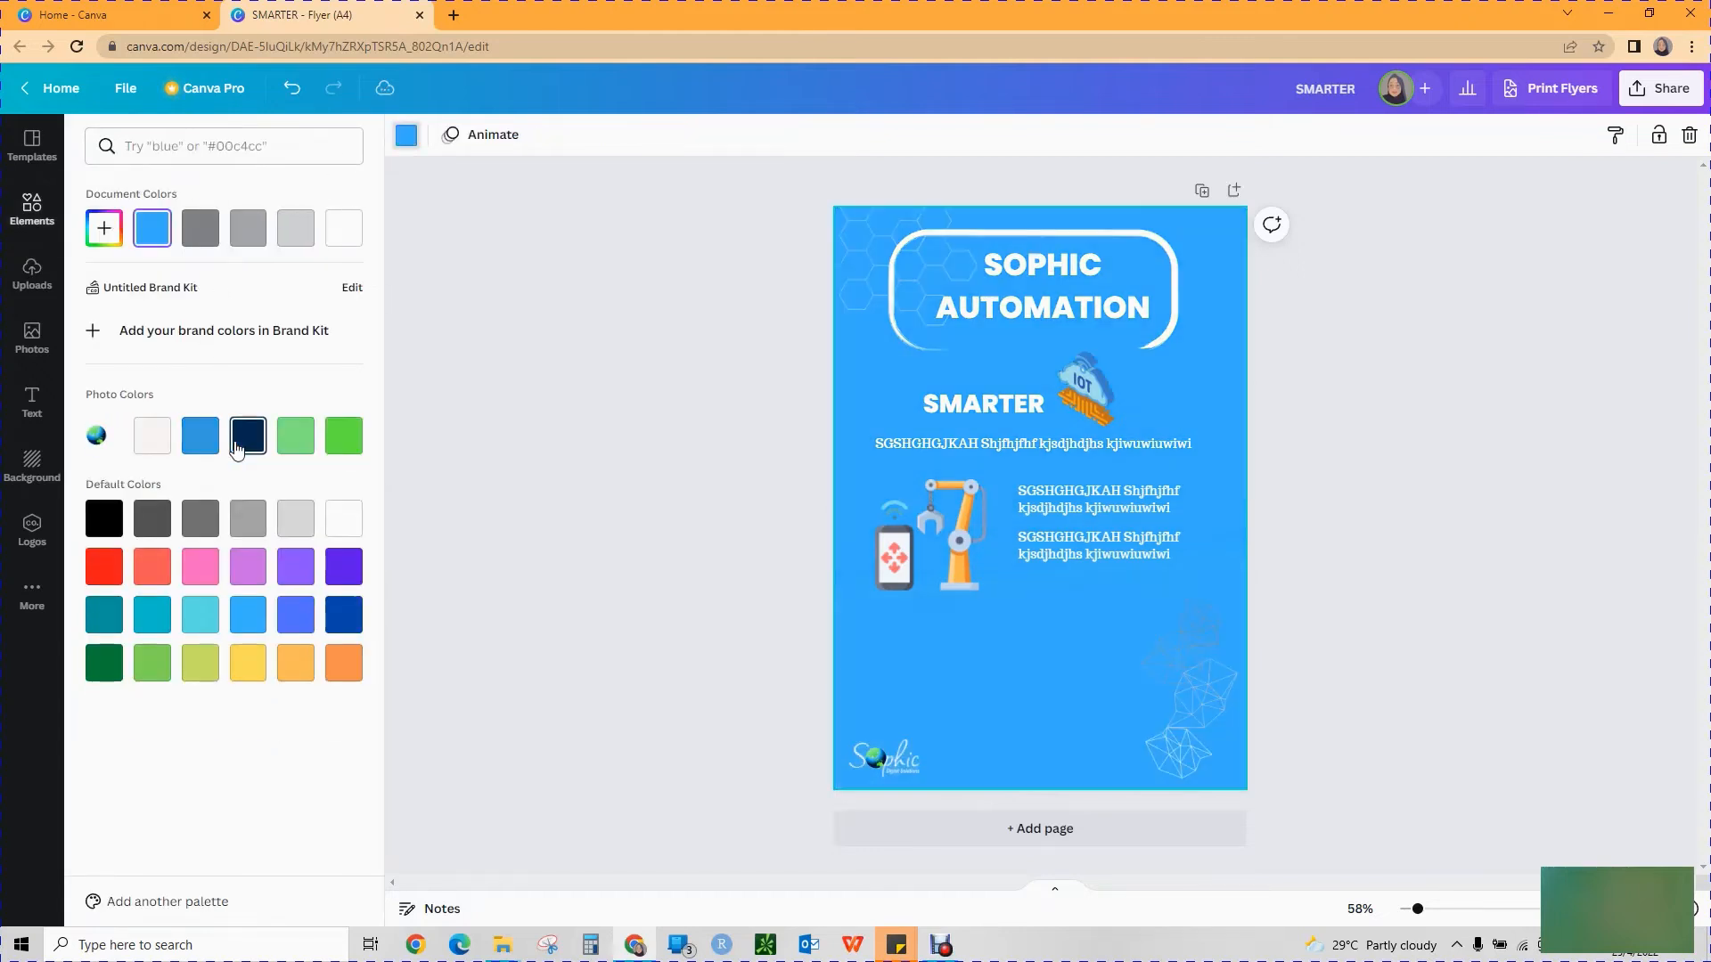
{"action": "left_click", "coordinate": [294, 521]}
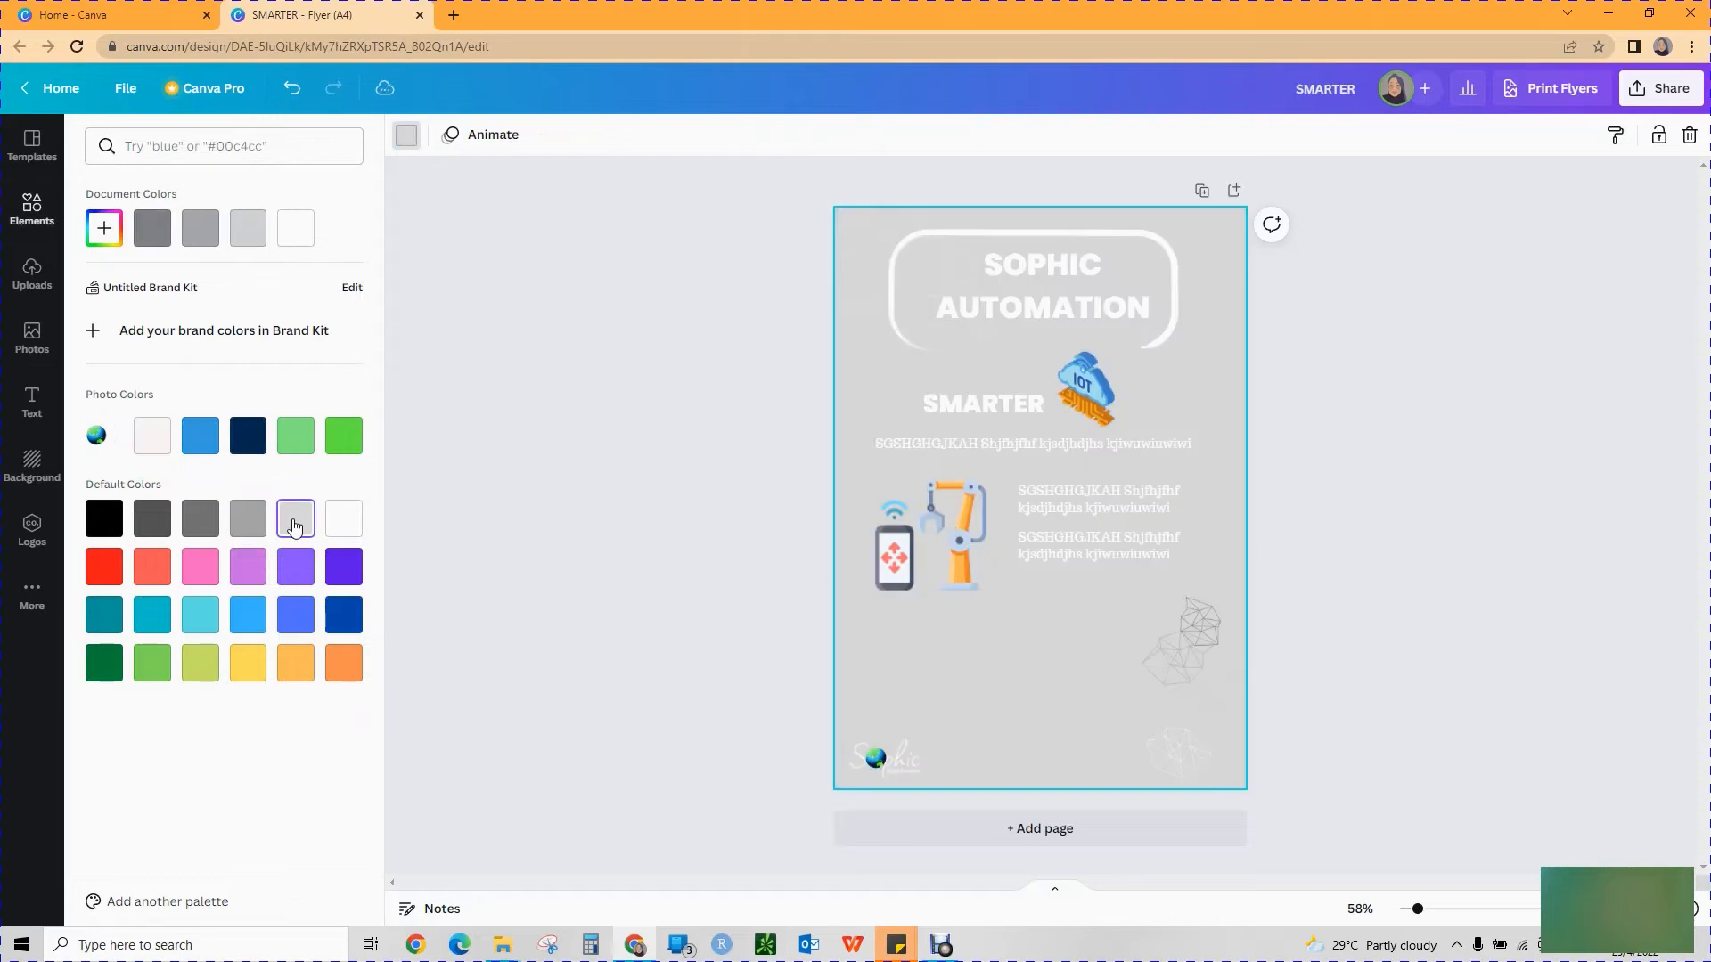
{"action": "left_click", "coordinate": [350, 443]}
{"action": "left_click", "coordinate": [297, 444]}
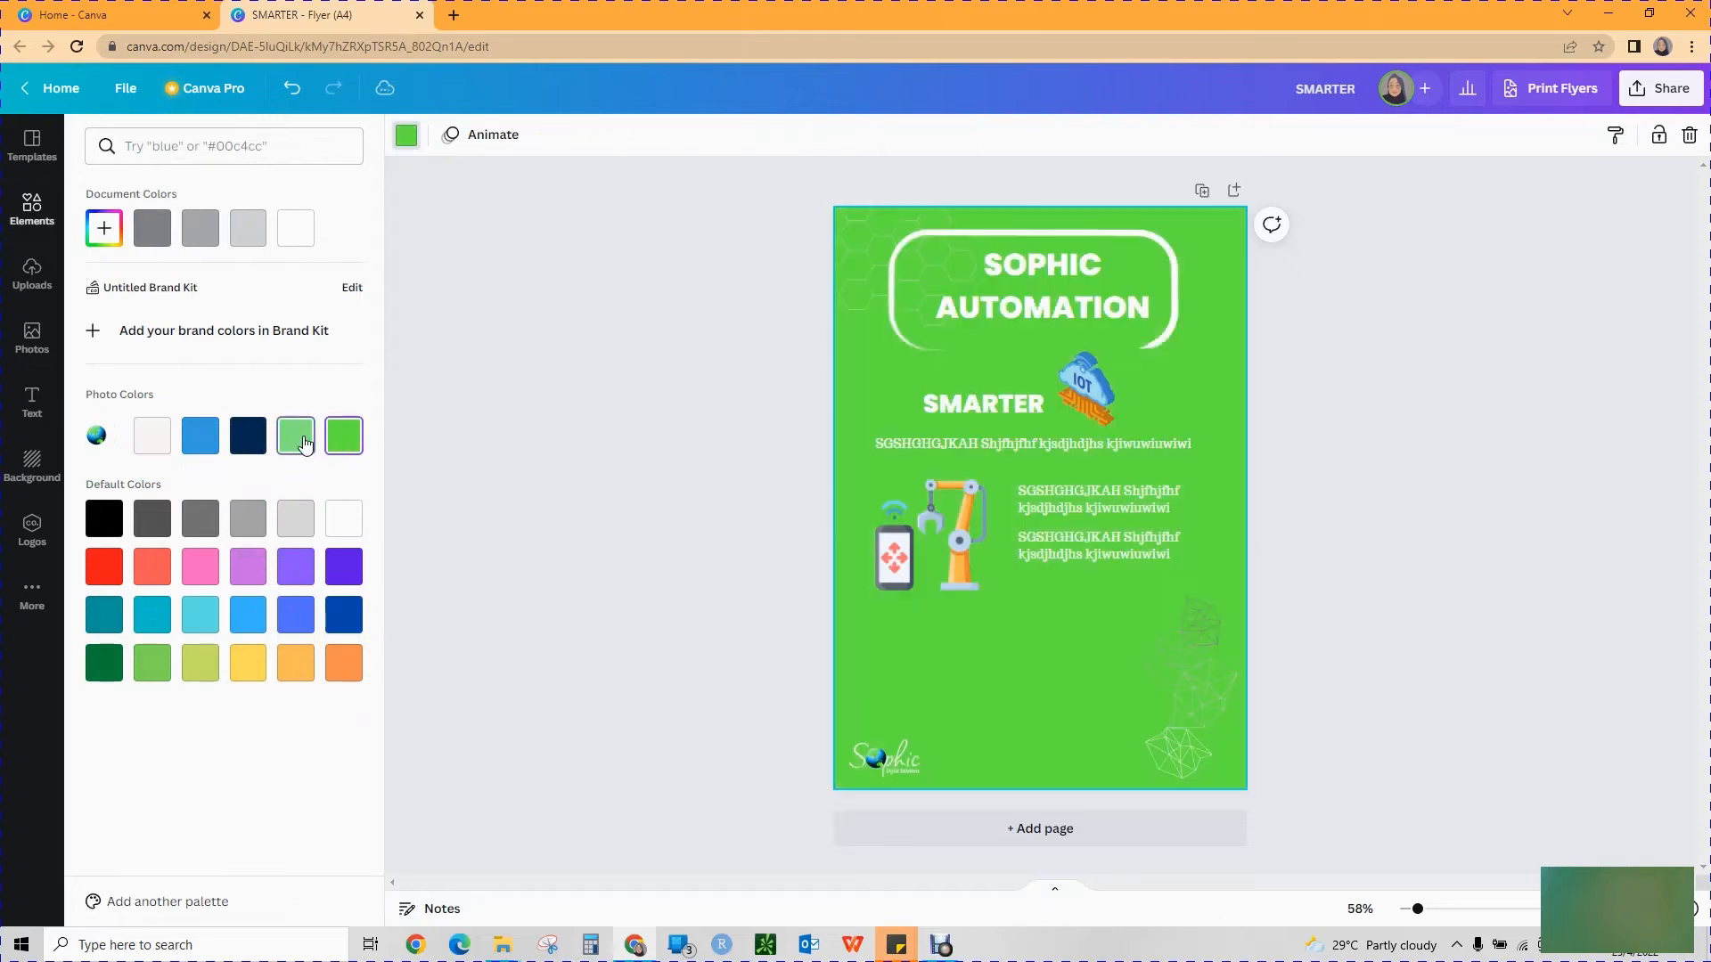
{"action": "left_click", "coordinate": [338, 444]}
{"action": "left_click", "coordinate": [201, 438]}
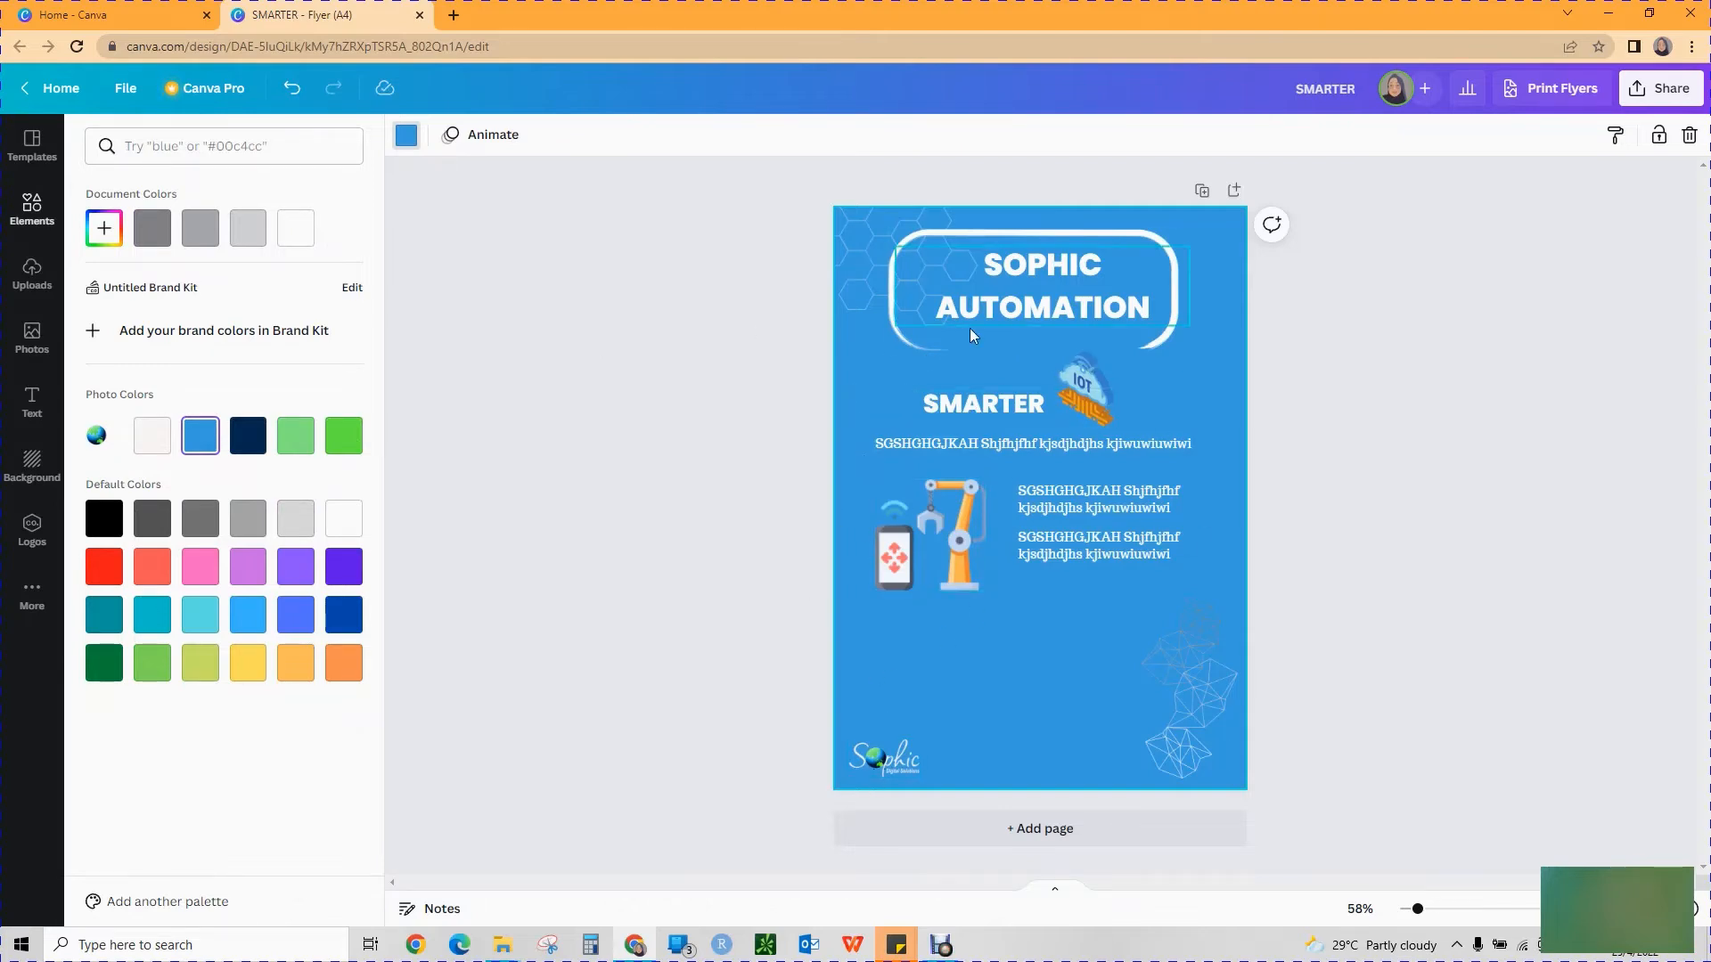
Recolor the SMARTER heading light green from the photo colors.
{"action": "left_click", "coordinate": [998, 405]}
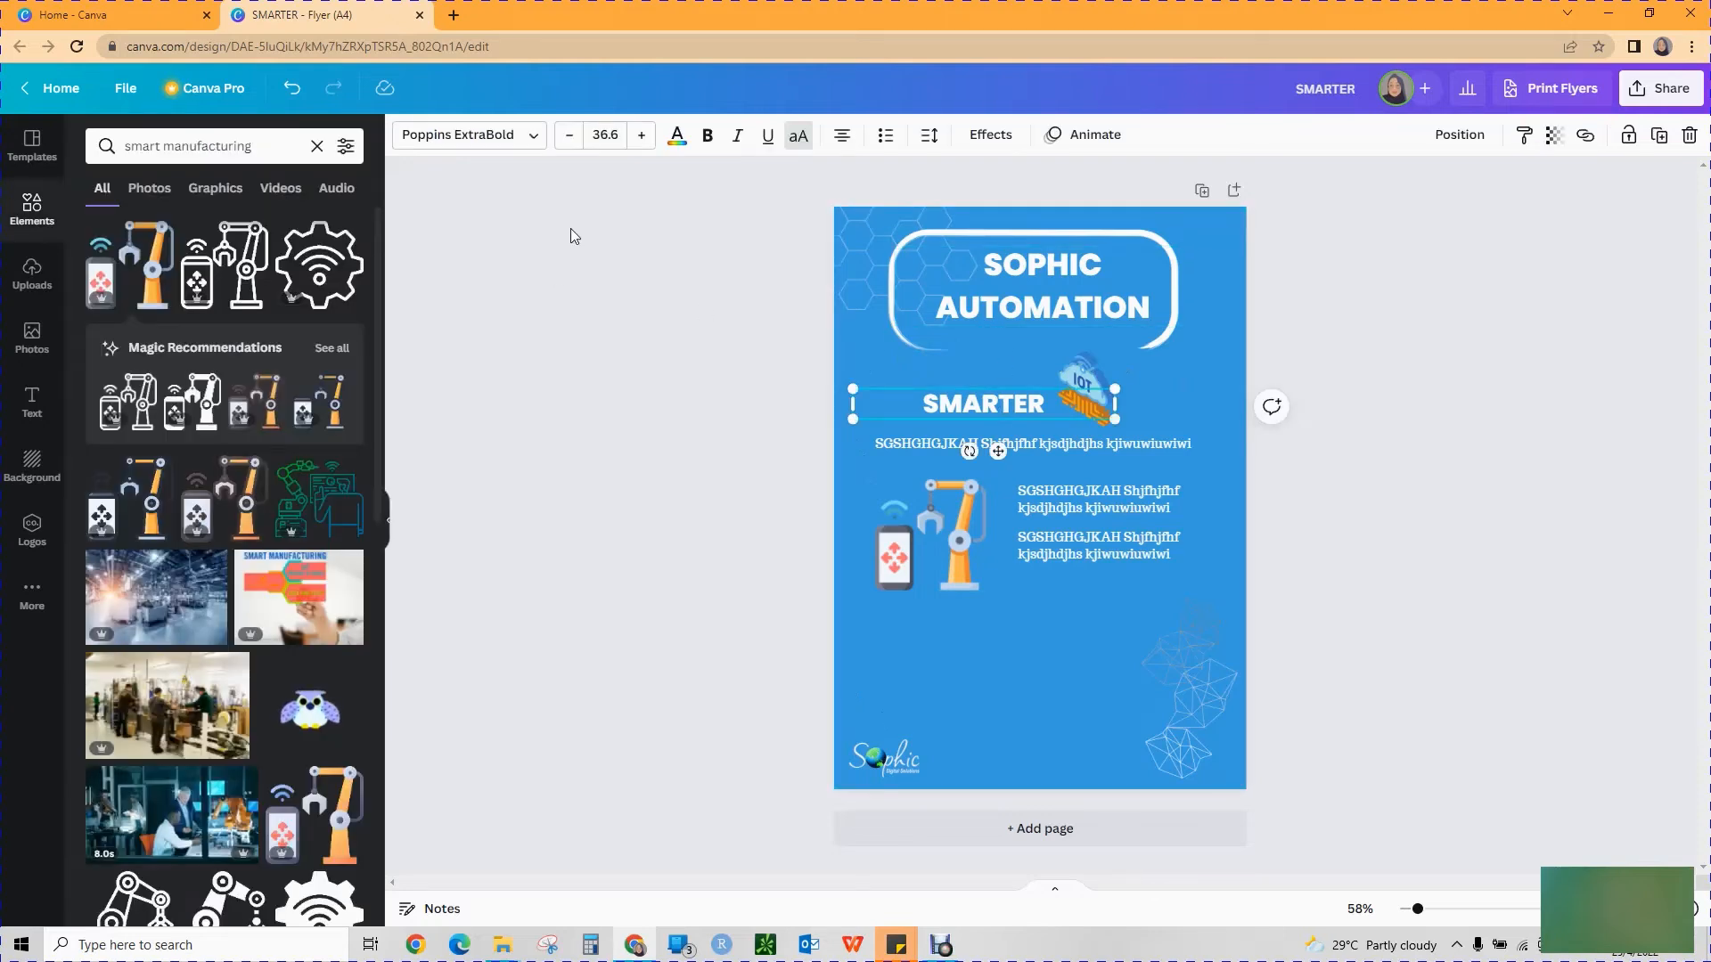
{"action": "left_click", "coordinate": [677, 135]}
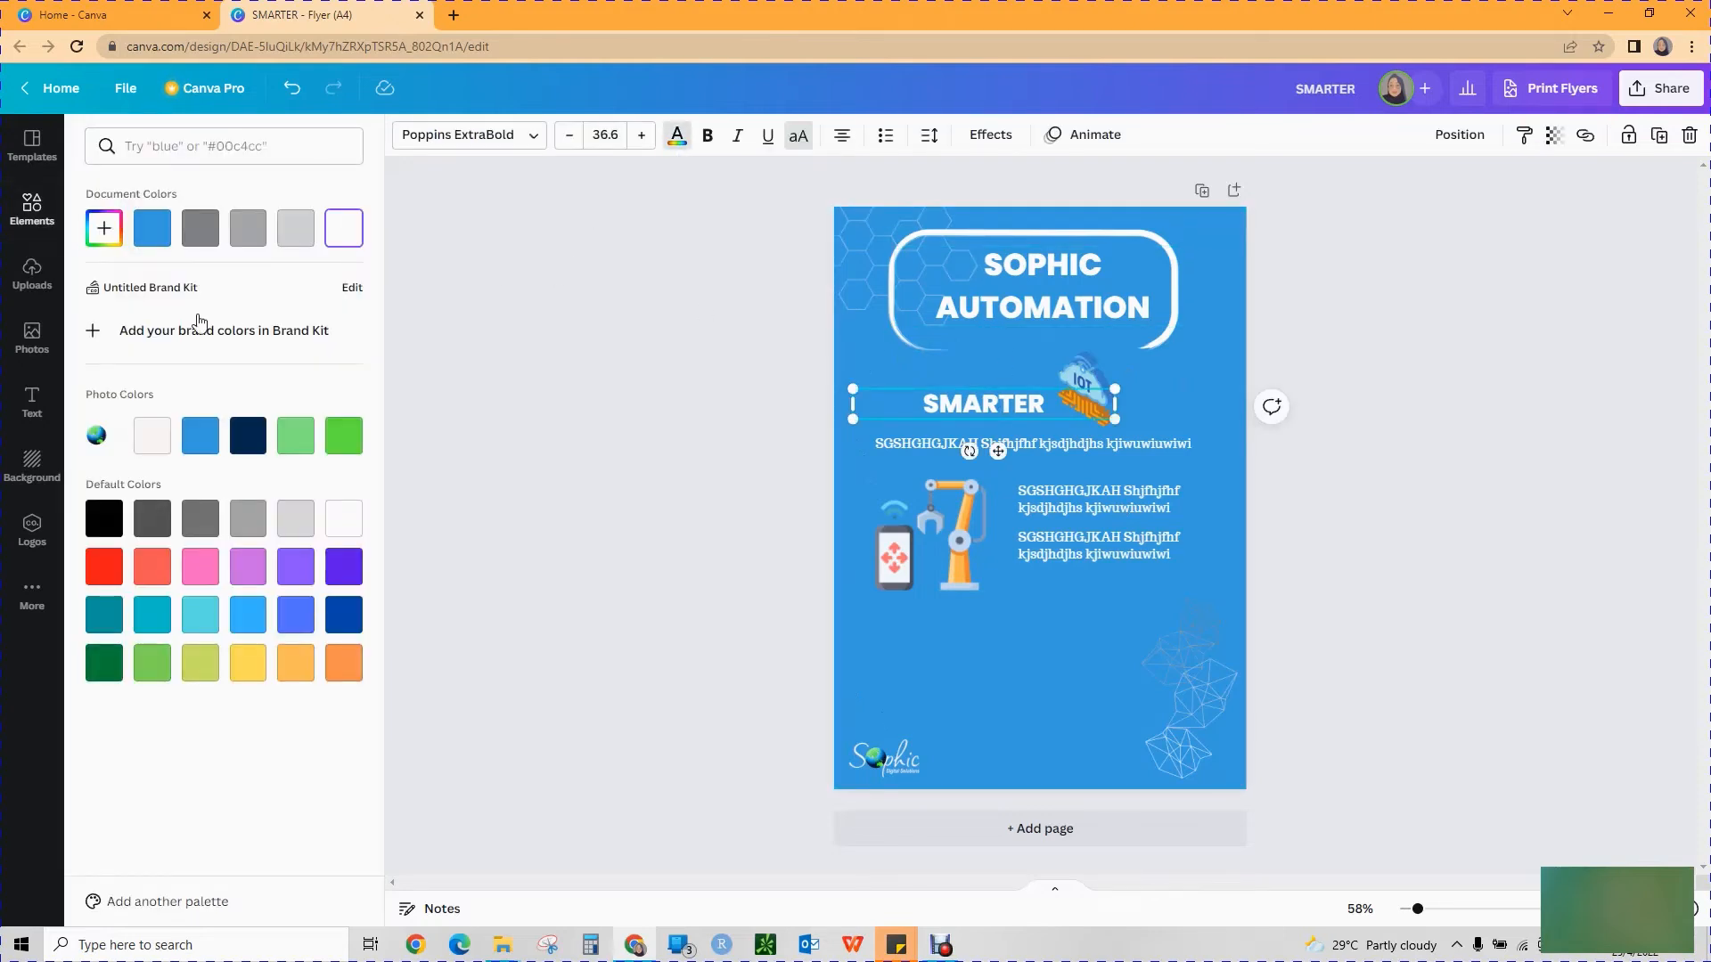
{"action": "left_click", "coordinate": [295, 435]}
{"action": "left_click", "coordinate": [477, 434]}
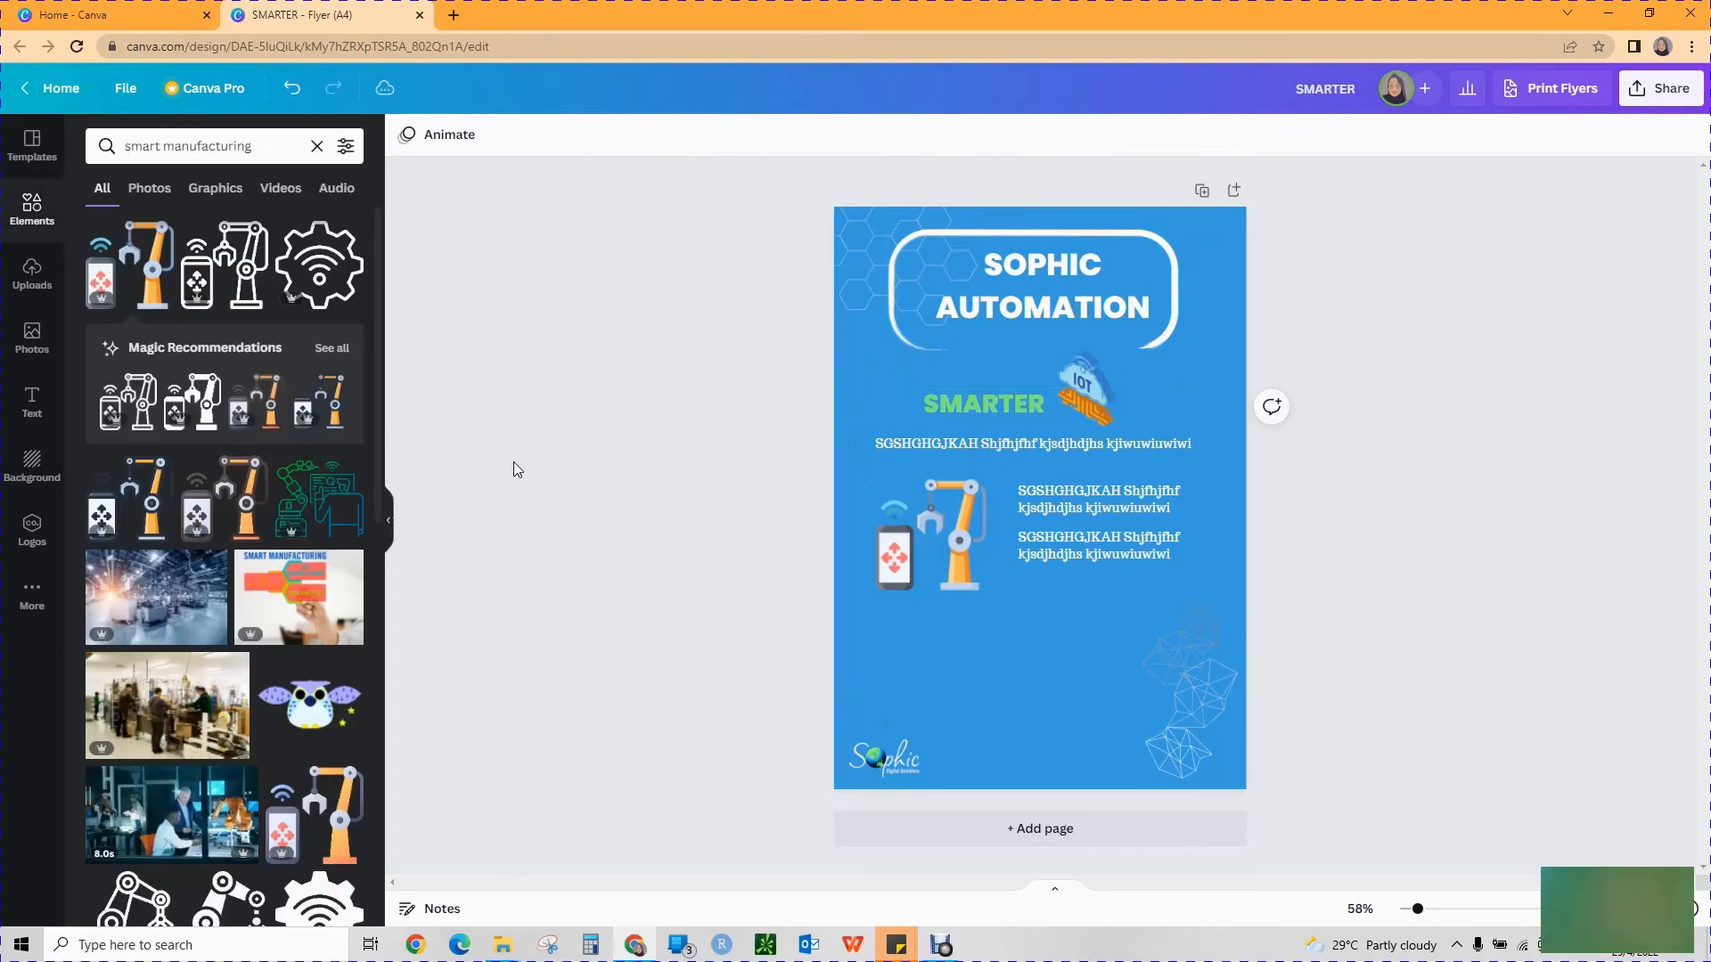
Delete the white rounded frame around the SOPHIC AUTOMATION title.
{"action": "left_click", "coordinate": [1103, 383]}
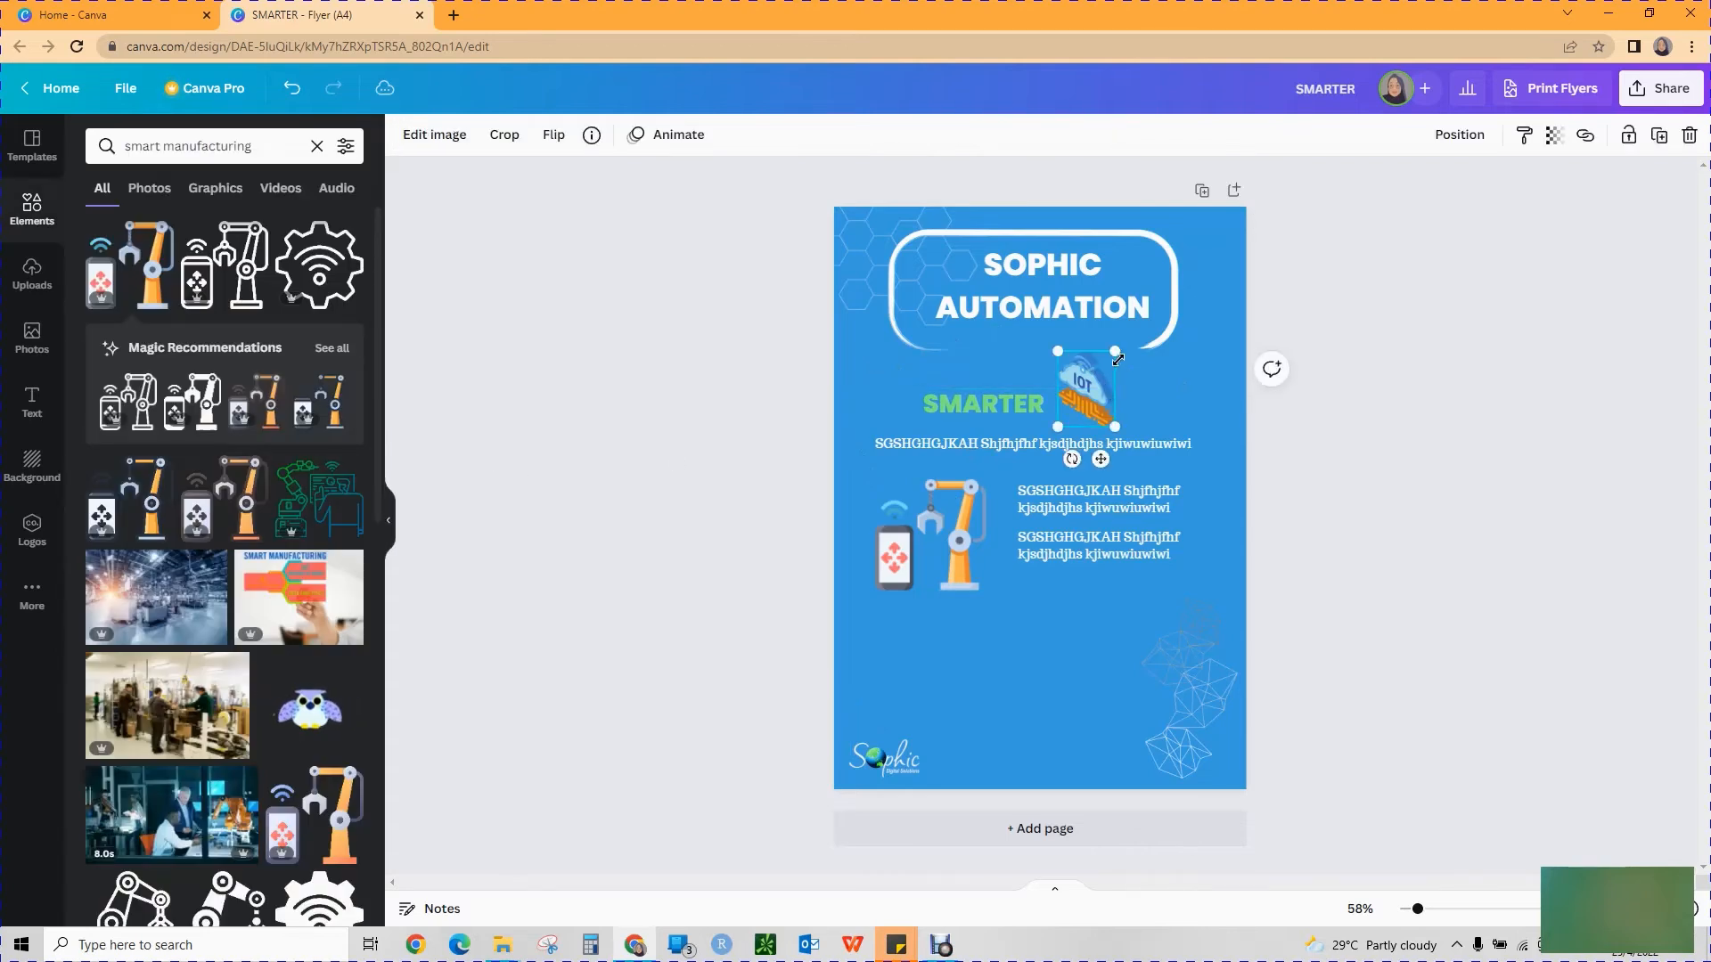
{"action": "left_click", "coordinate": [1159, 339]}
{"action": "key", "text": "Delete"}
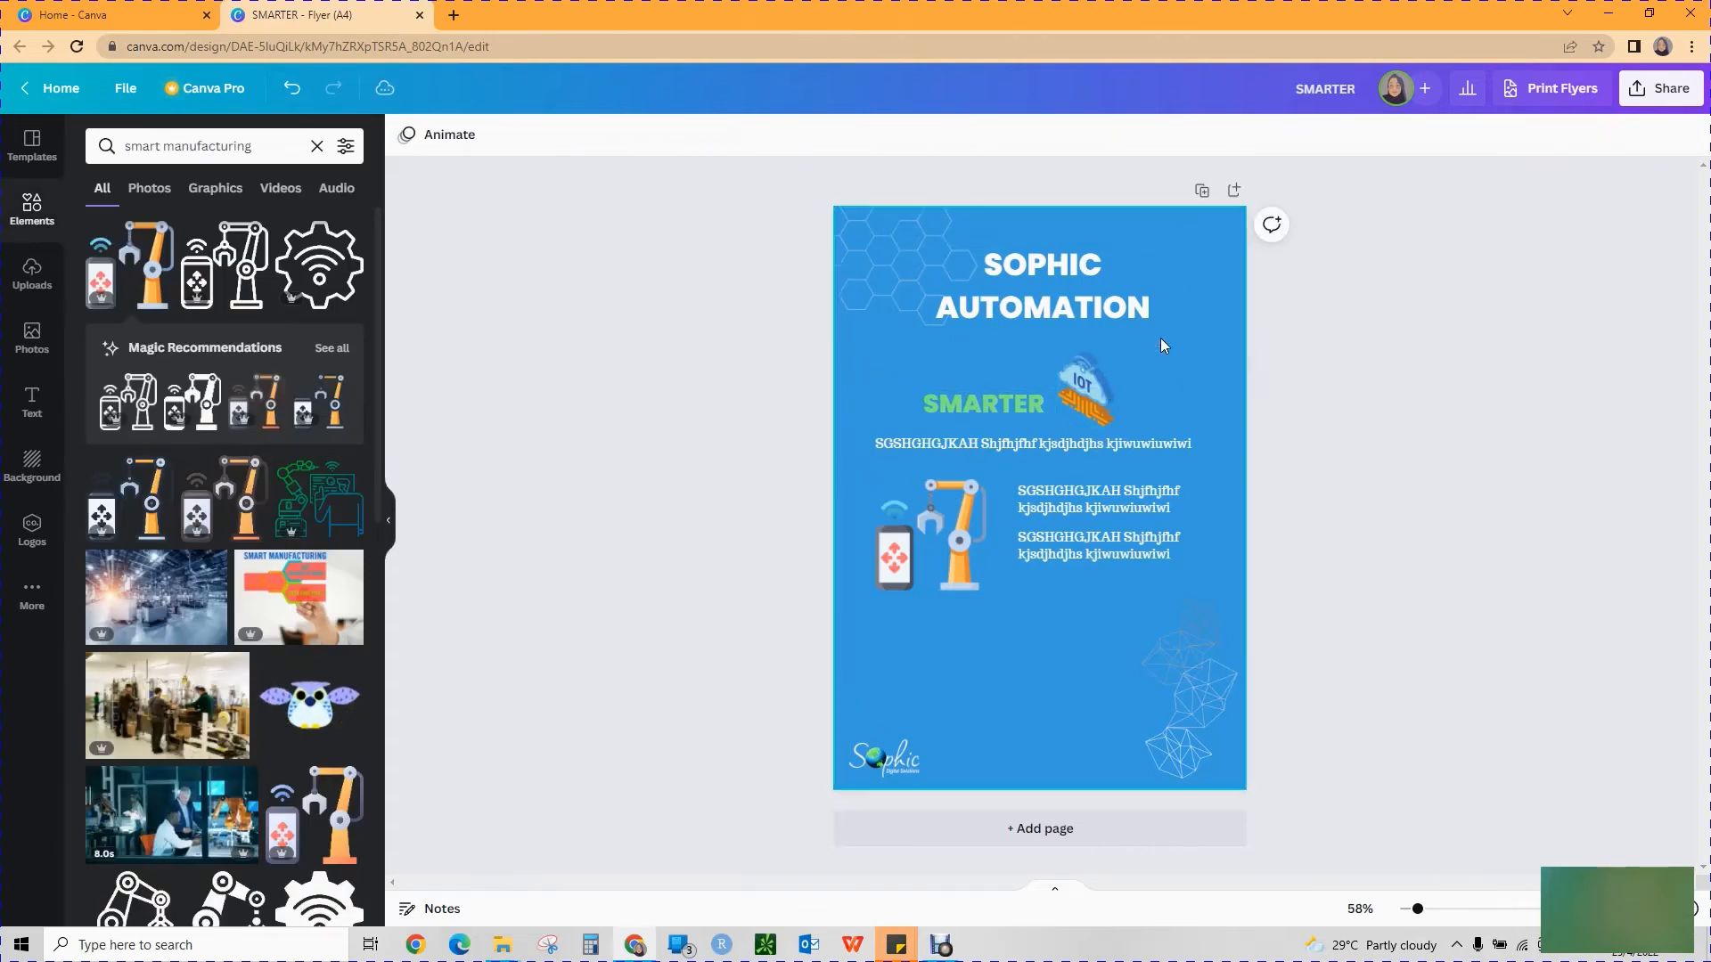
Move the SOPHIC AUTOMATION title to the flyer's upper-right corner and right-align its text within the page edge.
{"action": "left_click_drag", "start_coordinate": [1120, 312], "coordinate": [1192, 278]}
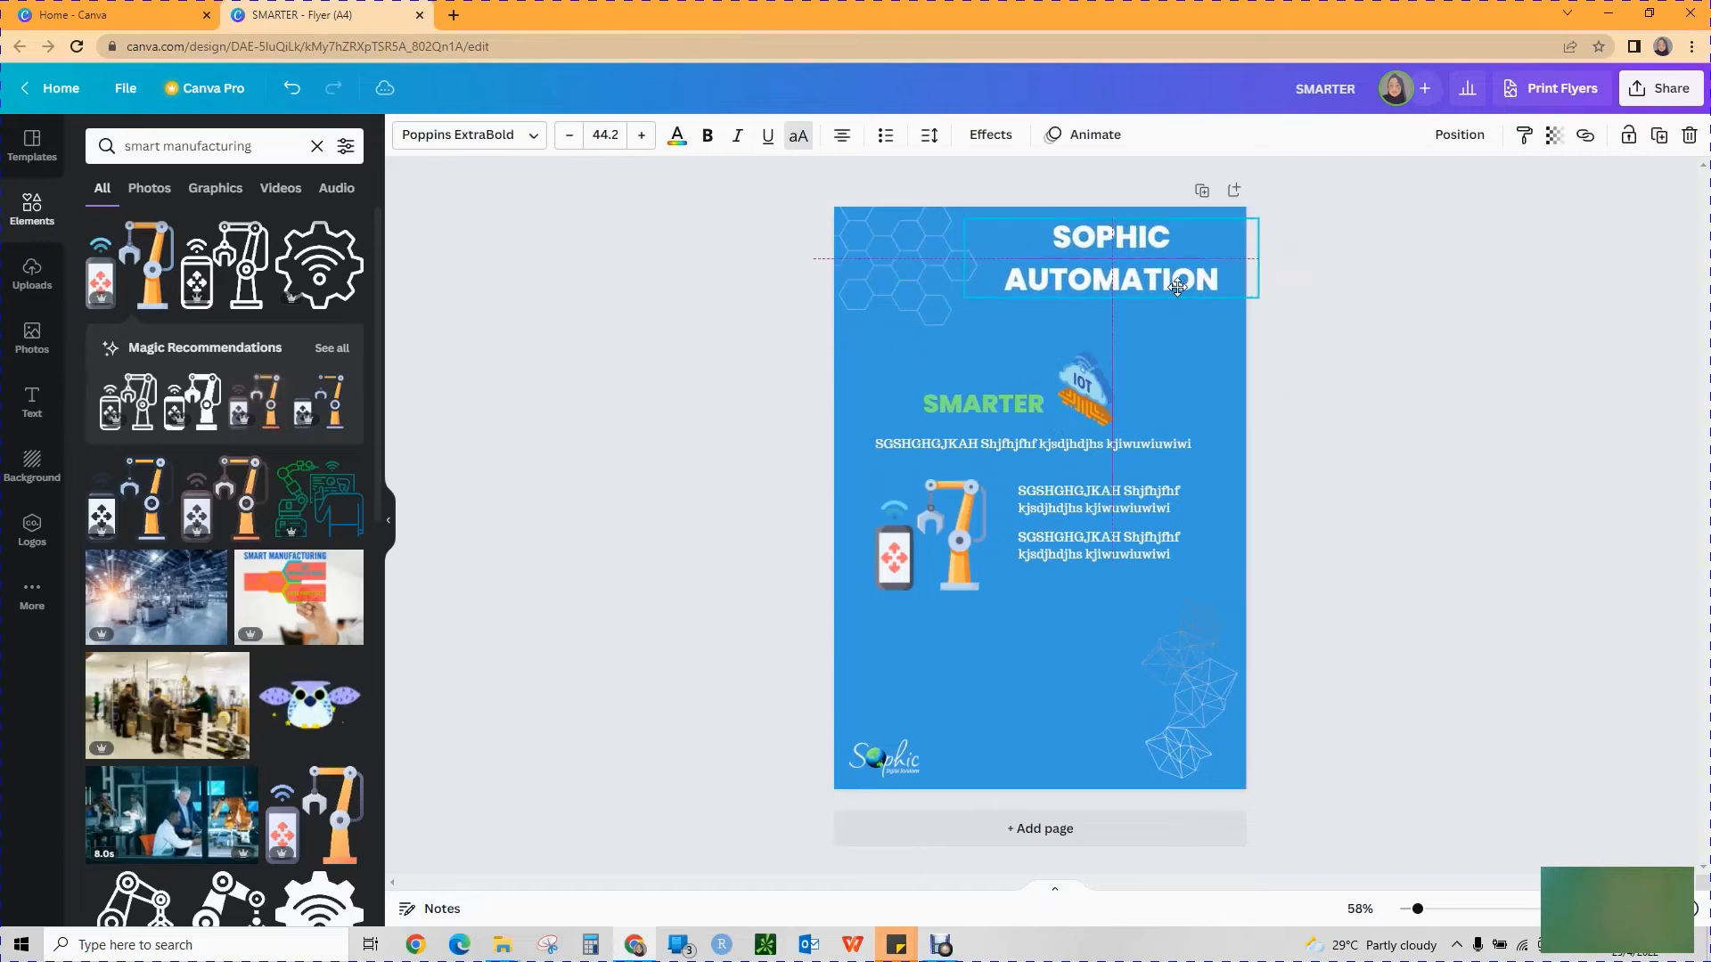
{"action": "left_click", "coordinate": [842, 134]}
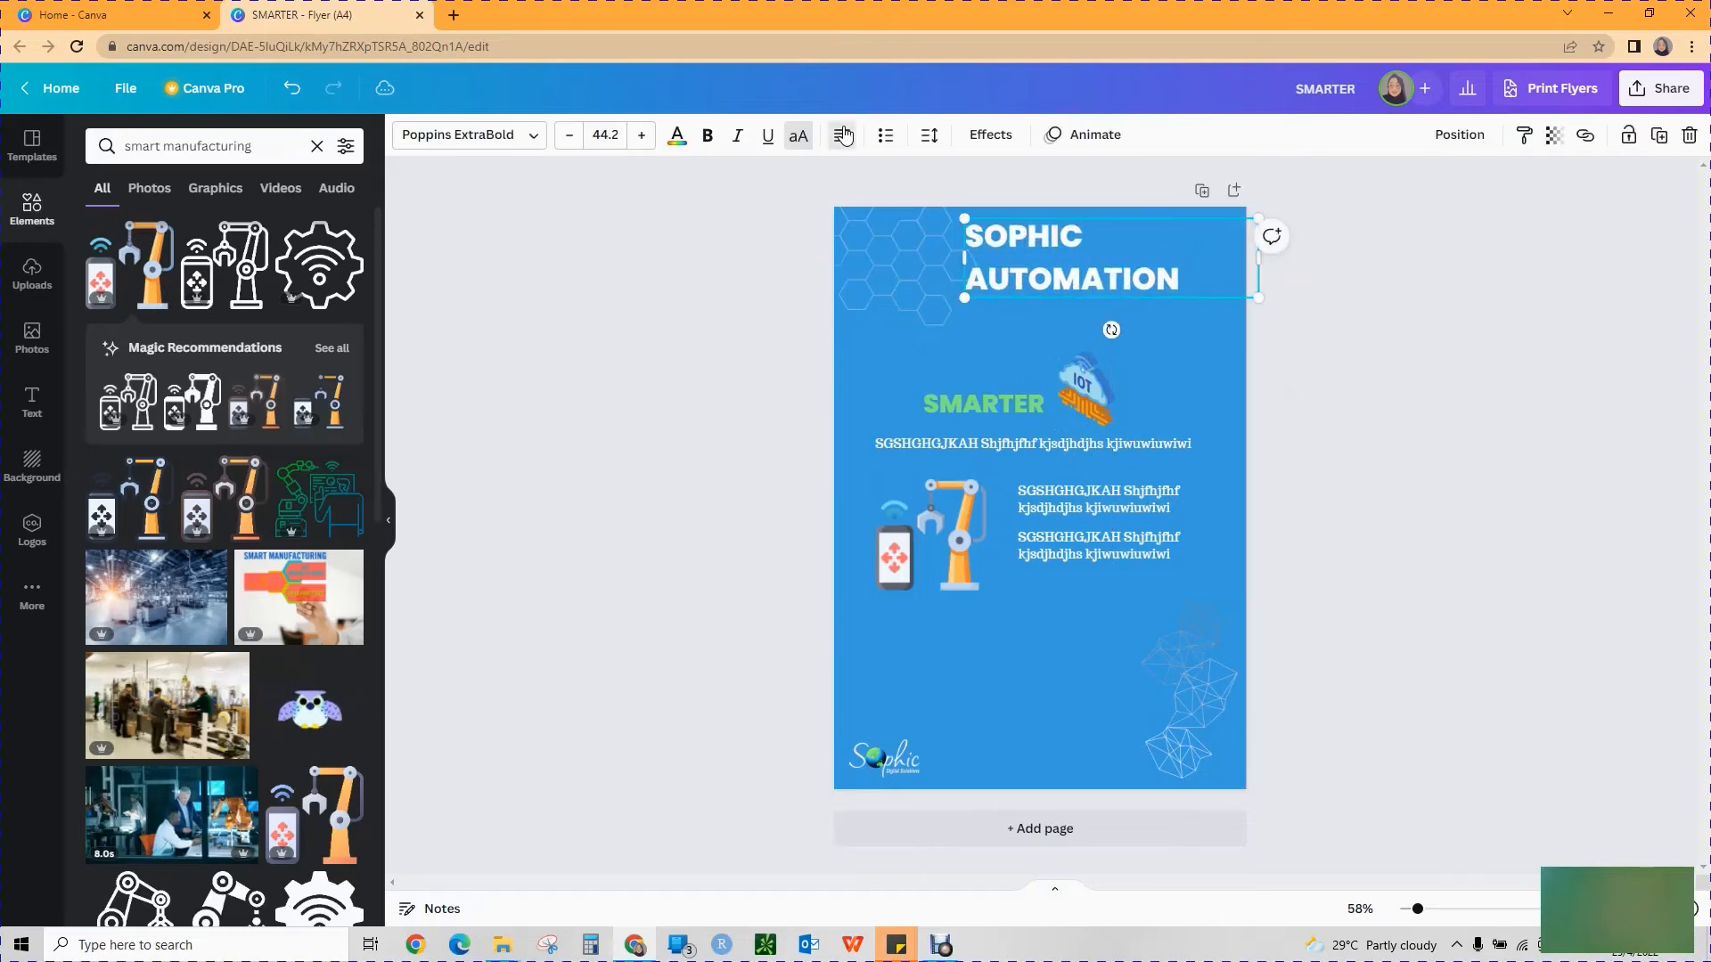
{"action": "left_click", "coordinate": [843, 134]}
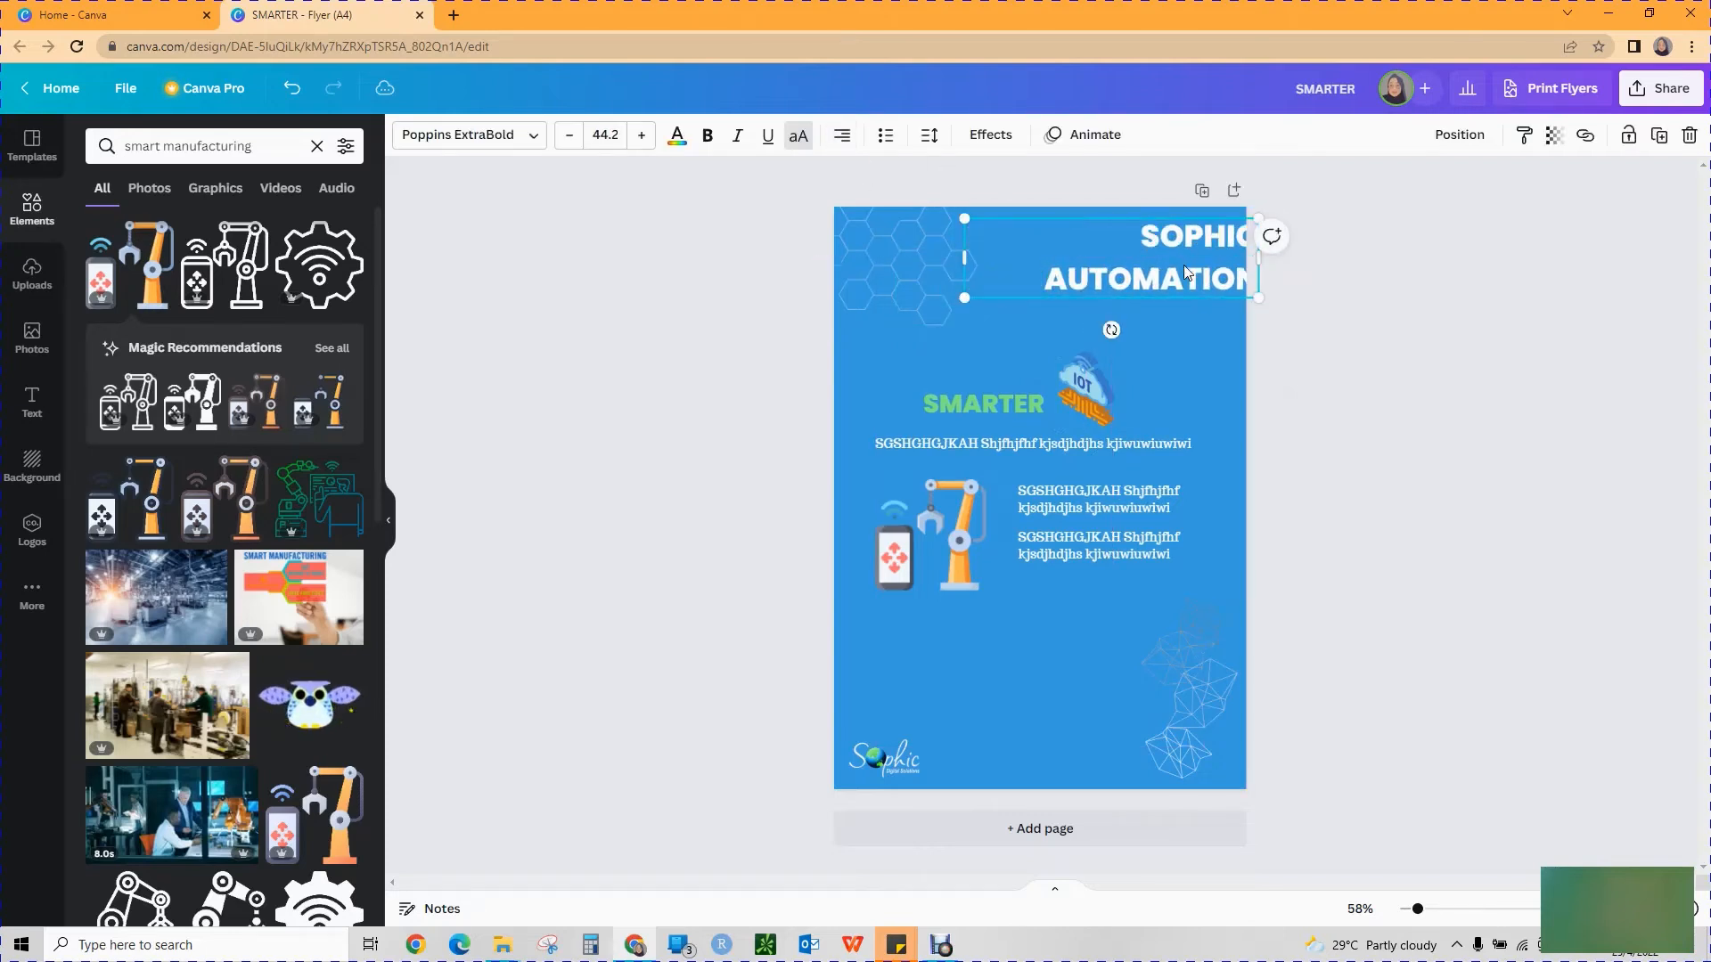
{"action": "left_click_drag", "start_coordinate": [1180, 278], "coordinate": [1148, 276]}
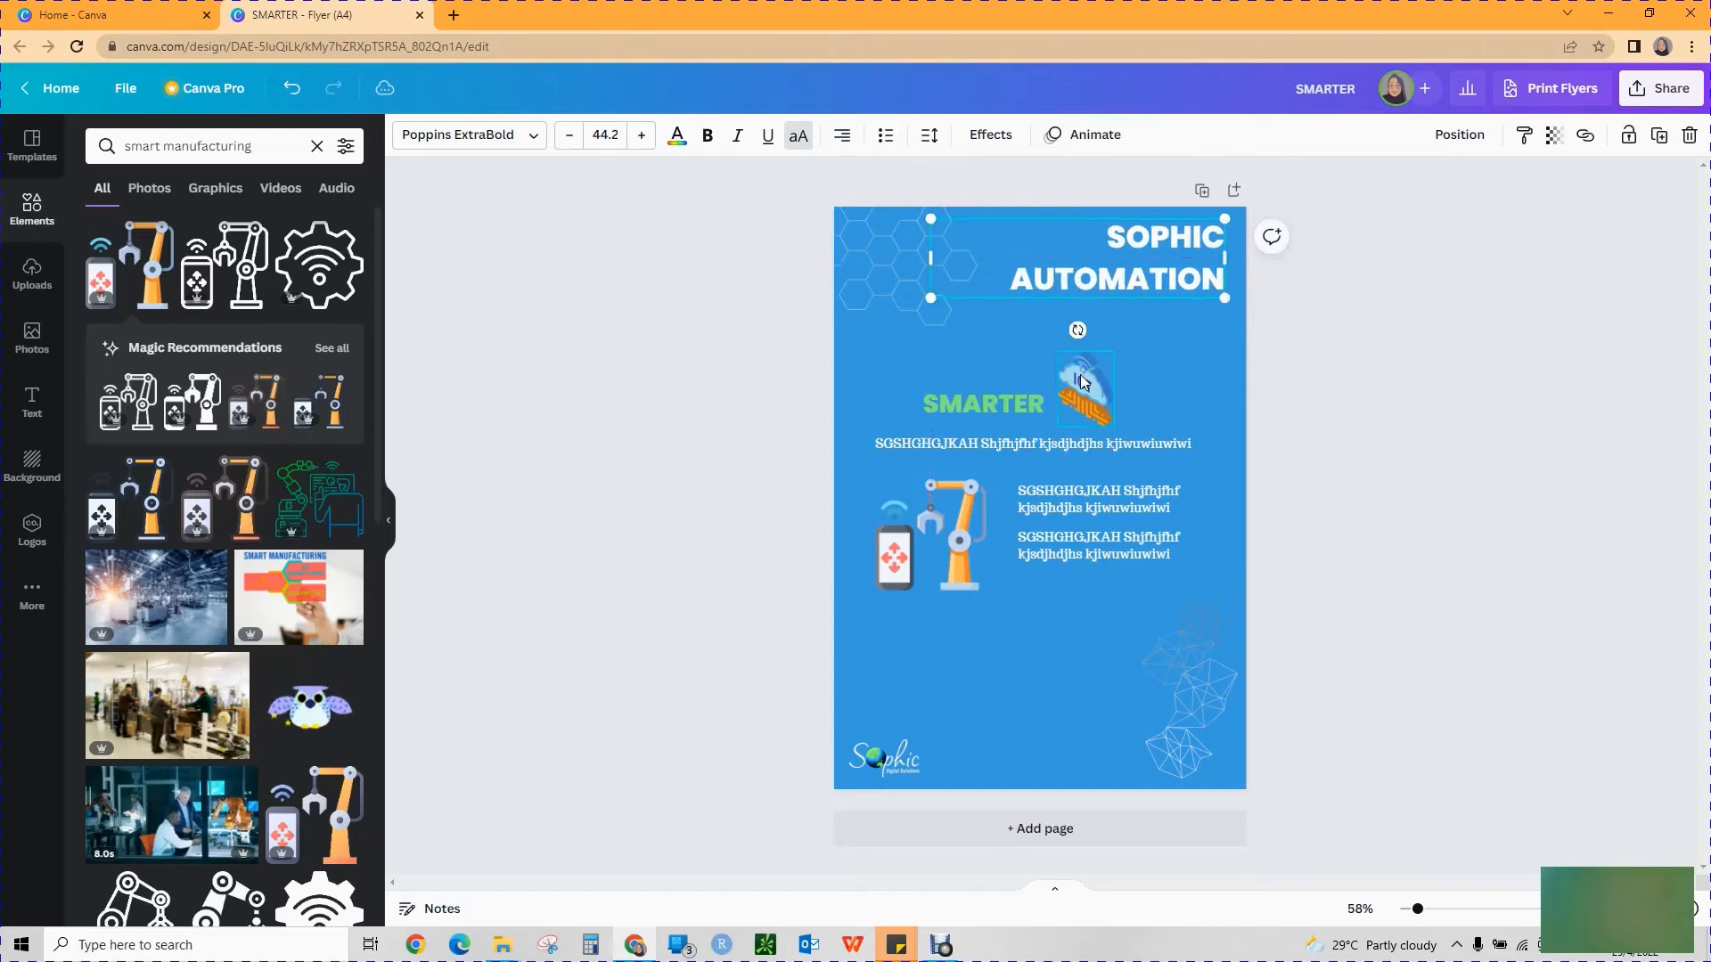
Enlarge the IoT cloud graphic and place it near the flyer's right edge below the title, then shift the SMARTER heading slightly up and right.
{"action": "left_click", "coordinate": [1082, 375]}
{"action": "left_click_drag", "start_coordinate": [1116, 350], "coordinate": [1154, 329]}
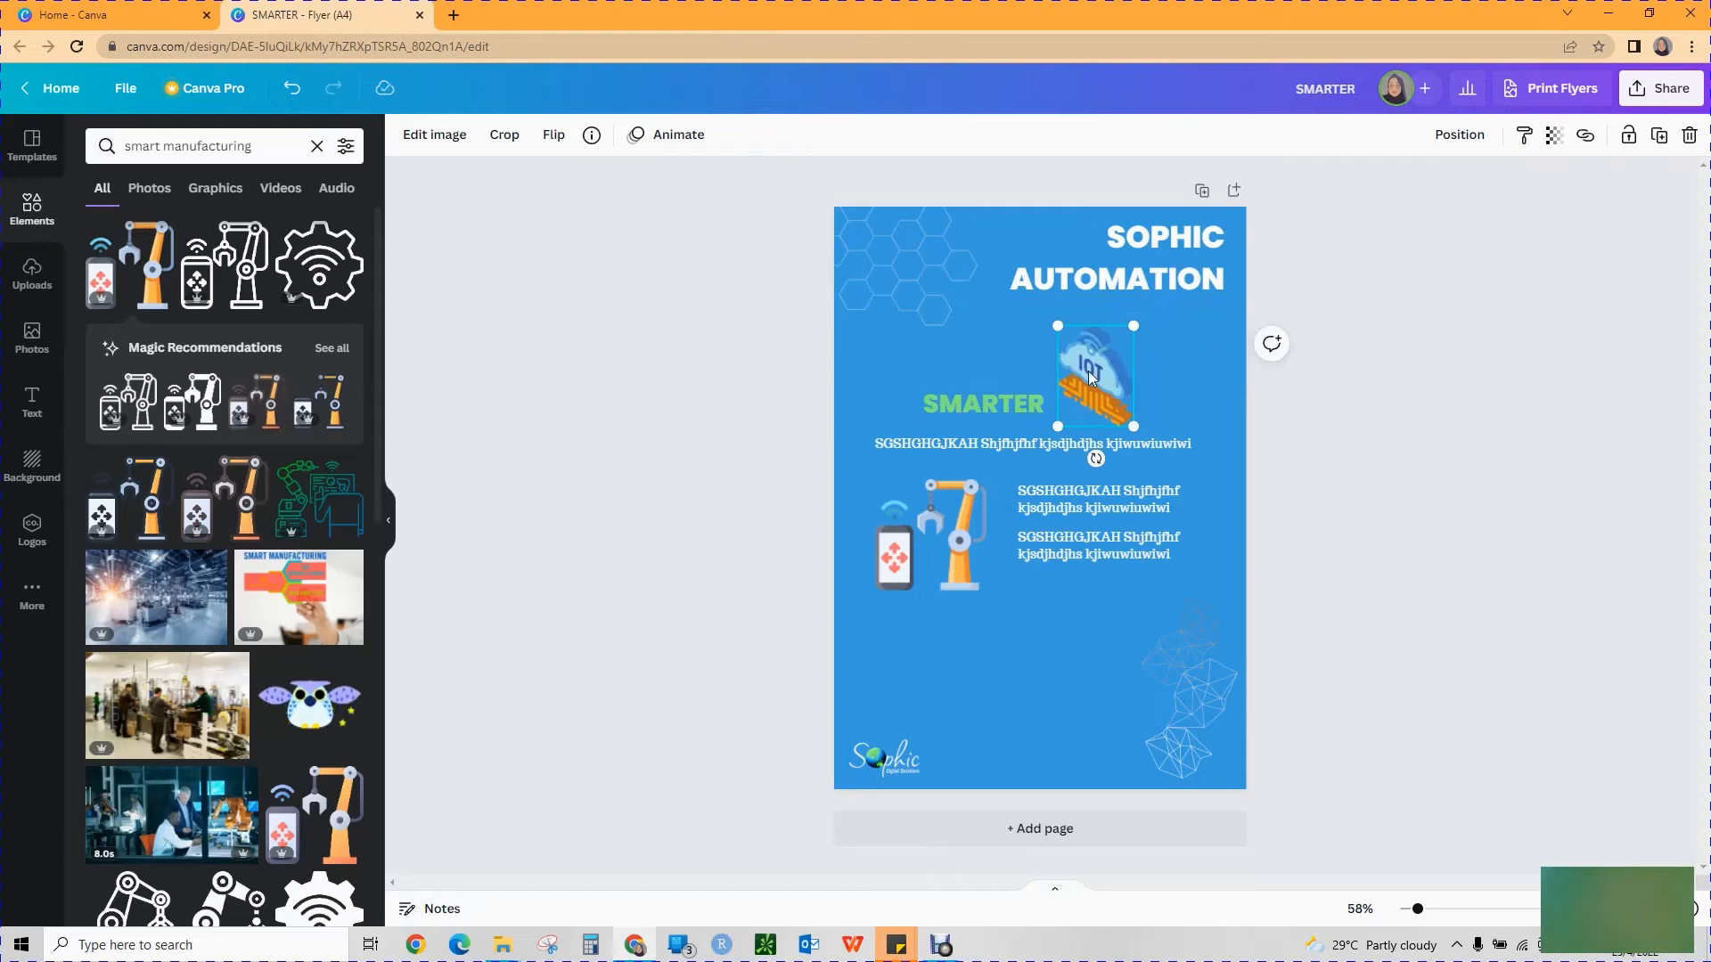
{"action": "left_click_drag", "start_coordinate": [1094, 381], "coordinate": [1193, 371]}
{"action": "left_click_drag", "start_coordinate": [1014, 401], "coordinate": [1035, 383]}
{"action": "left_click", "coordinate": [1446, 515]}
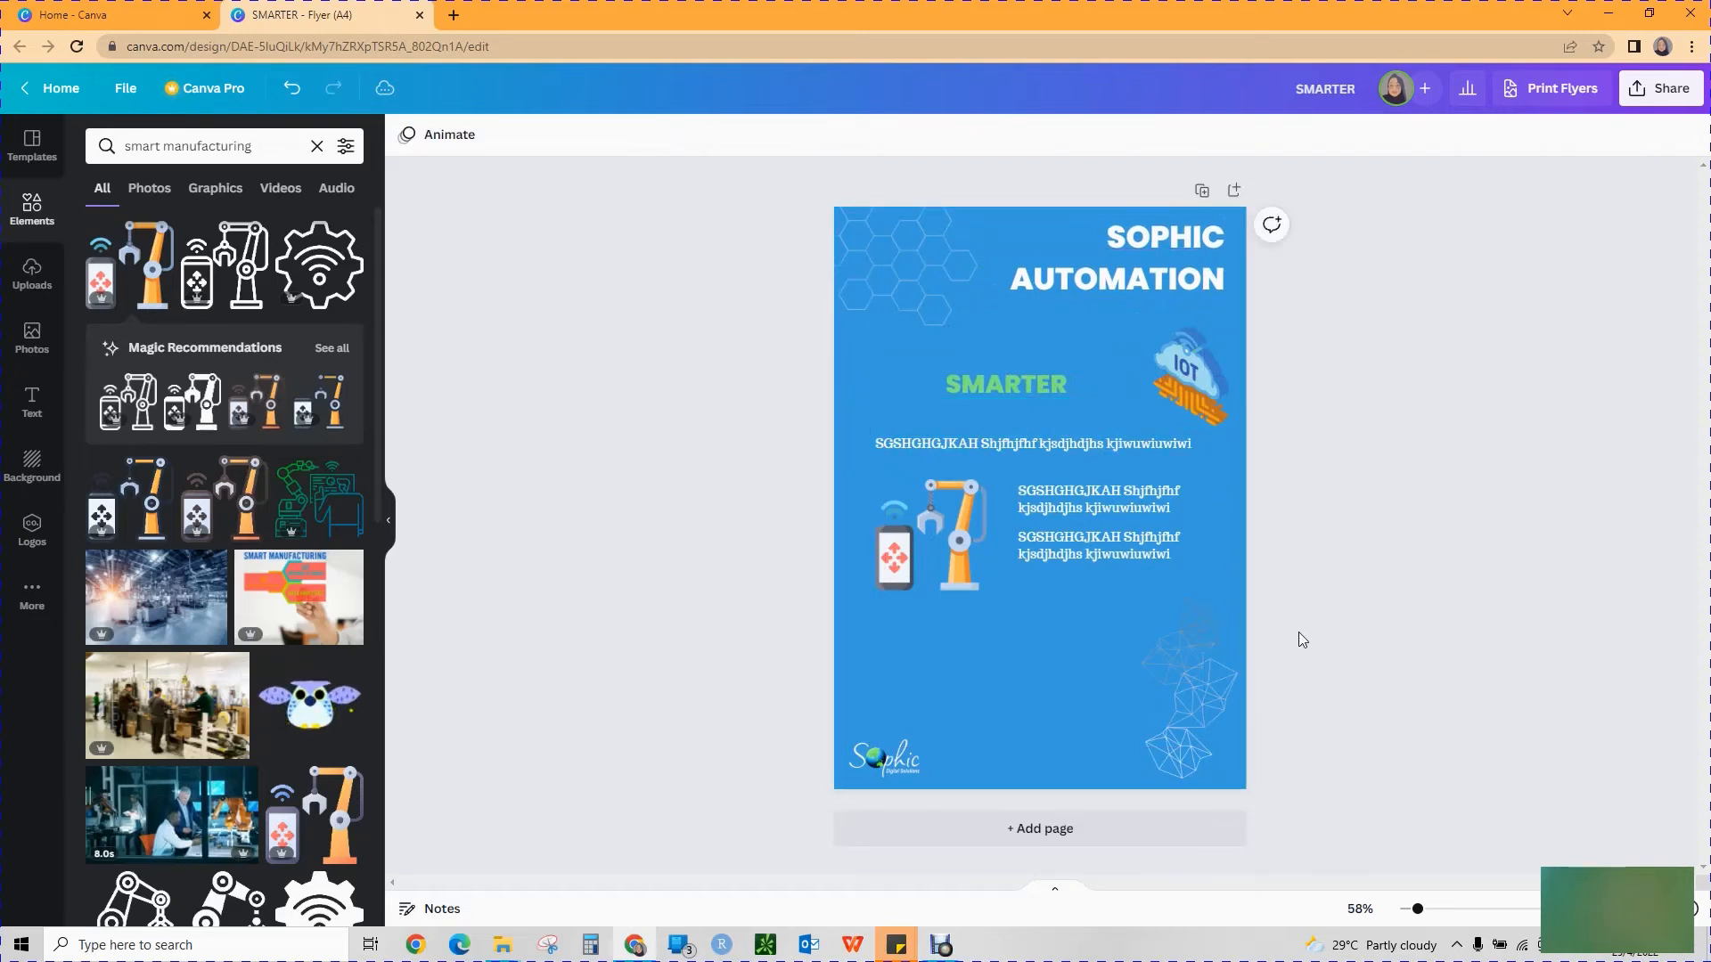
Examine the flyer's text and layout up close and browse the smart manufacturing results for alternative graphics.
{"action": "left_click", "coordinate": [1076, 447]}
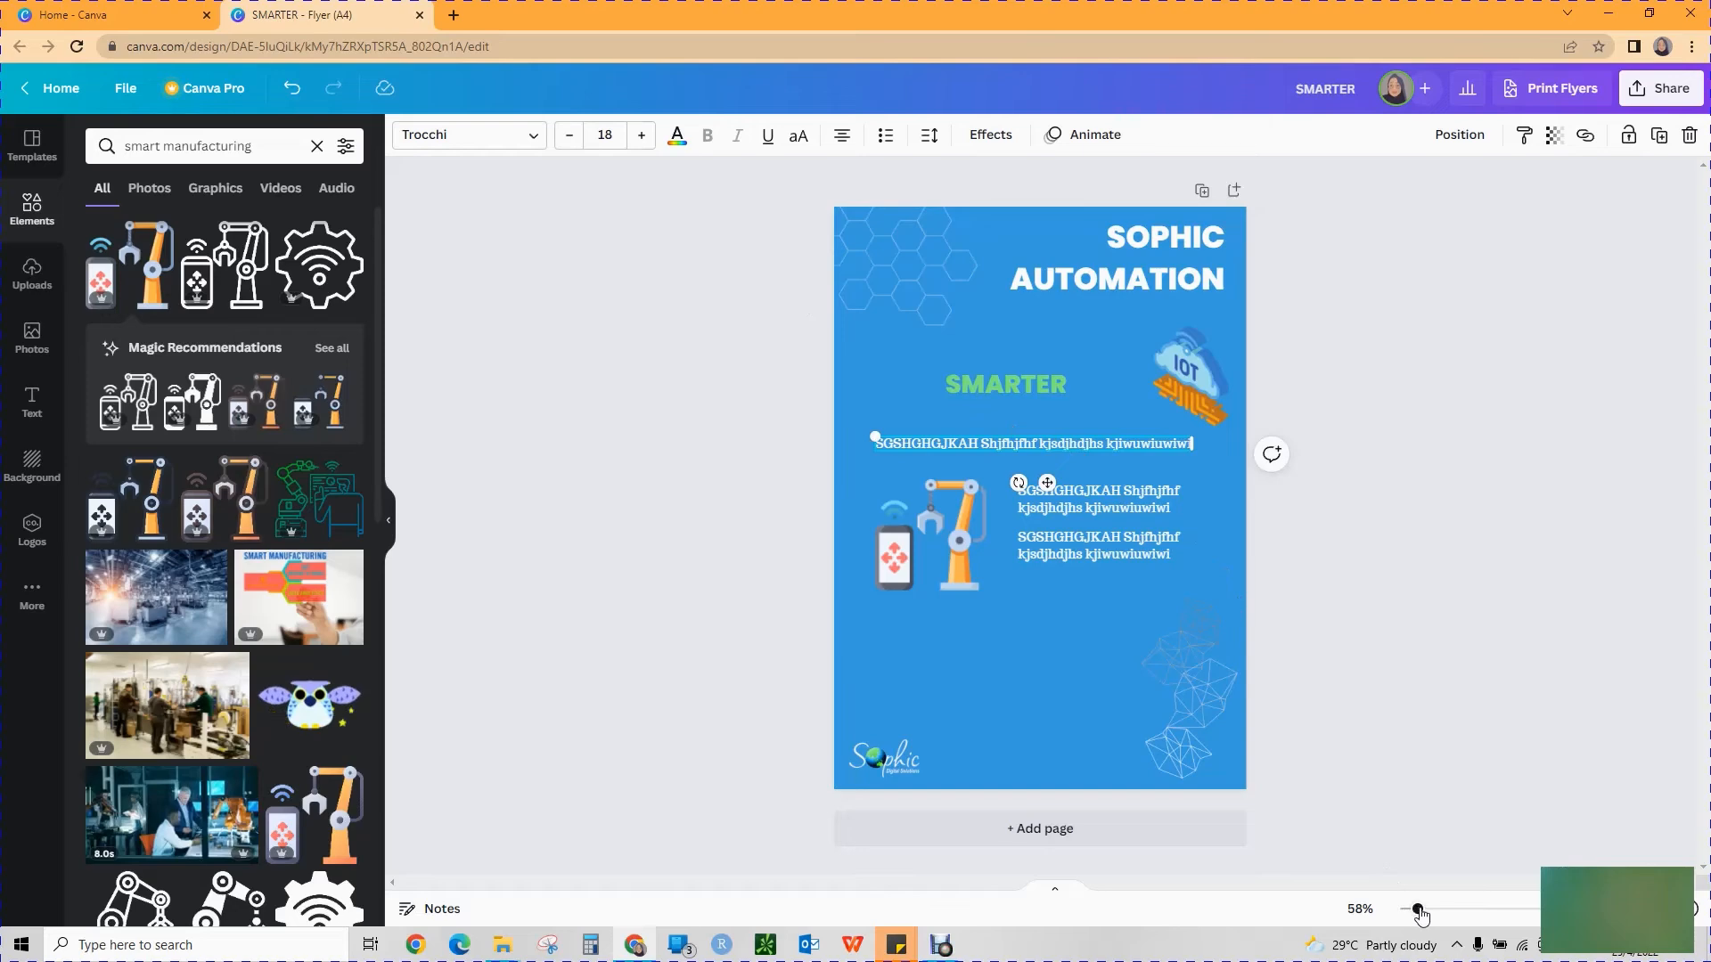
{"action": "left_click_drag", "start_coordinate": [1419, 913], "coordinate": [1452, 918]}
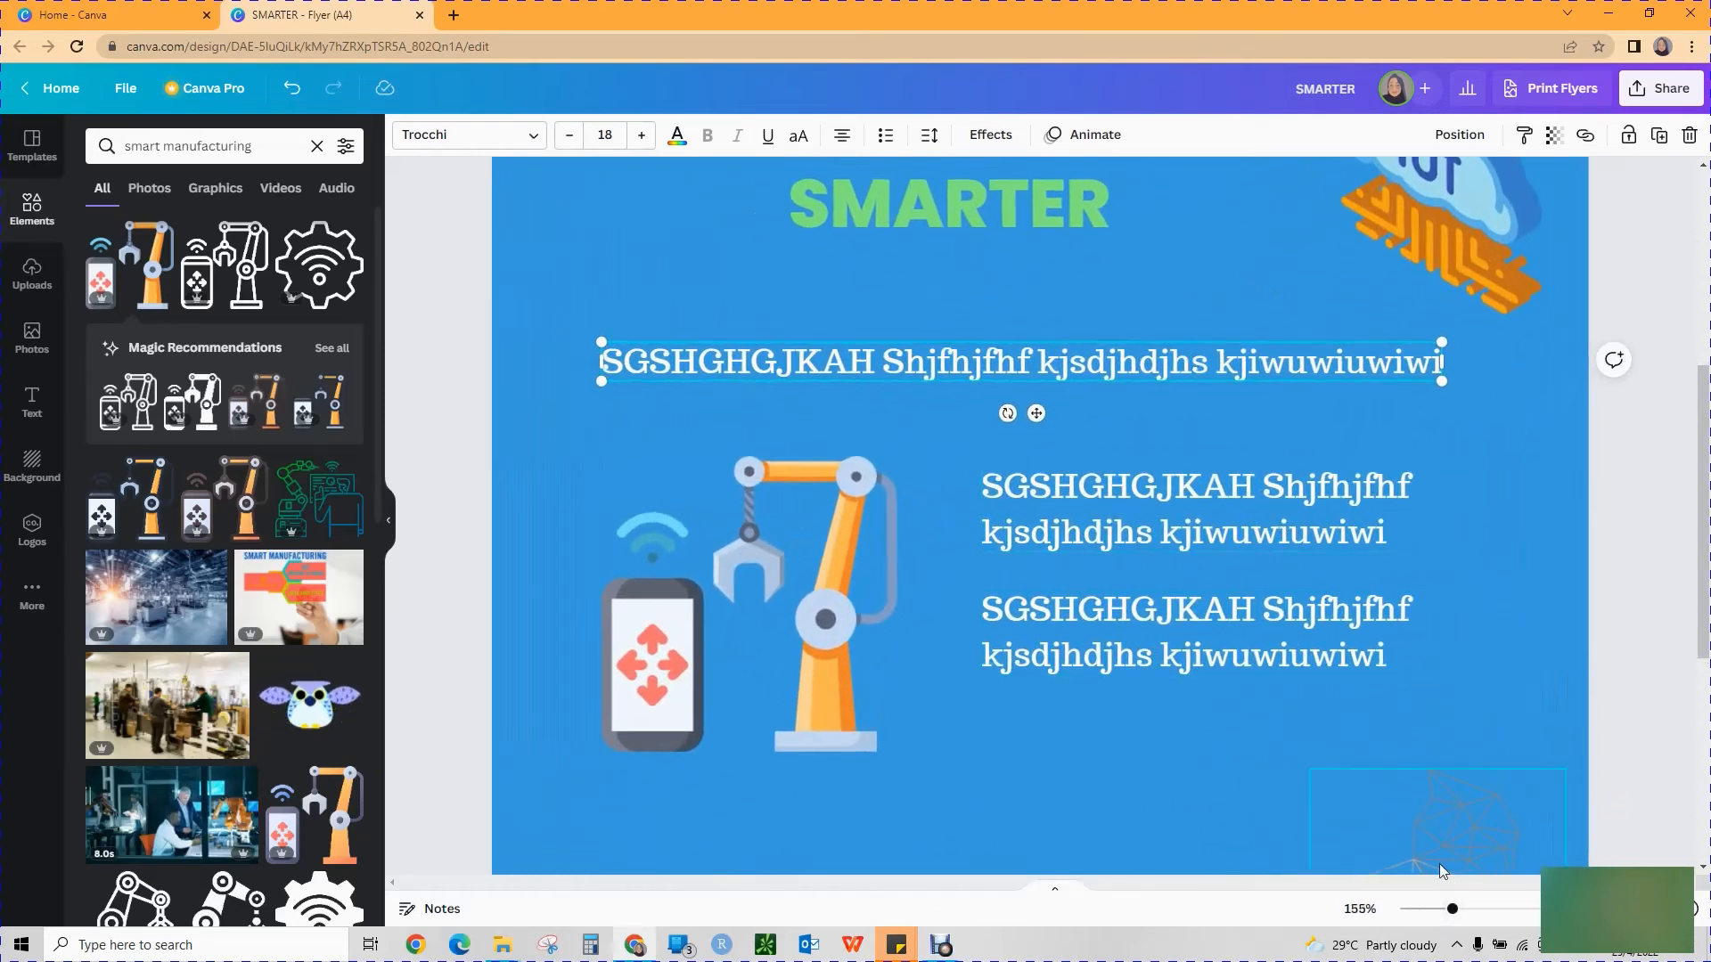
{"action": "left_click_drag", "start_coordinate": [1455, 915], "coordinate": [1430, 919]}
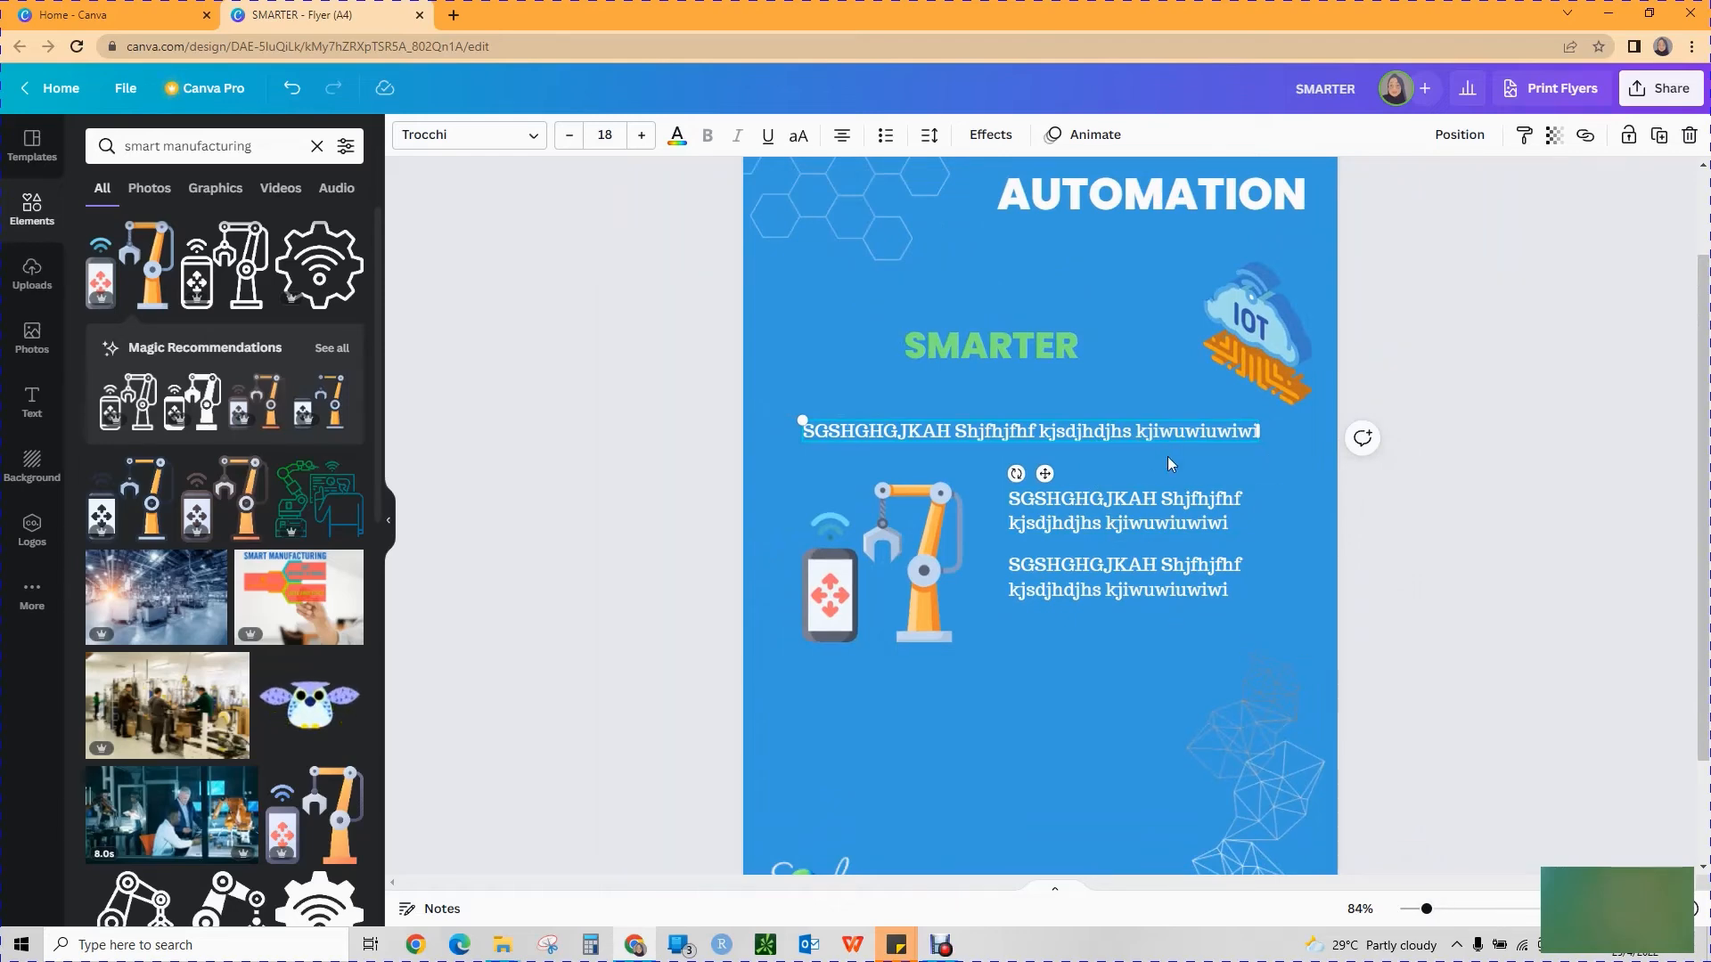
{"action": "scroll", "coordinate": [234, 766], "scroll_direction": "down", "scroll_amount": 1}
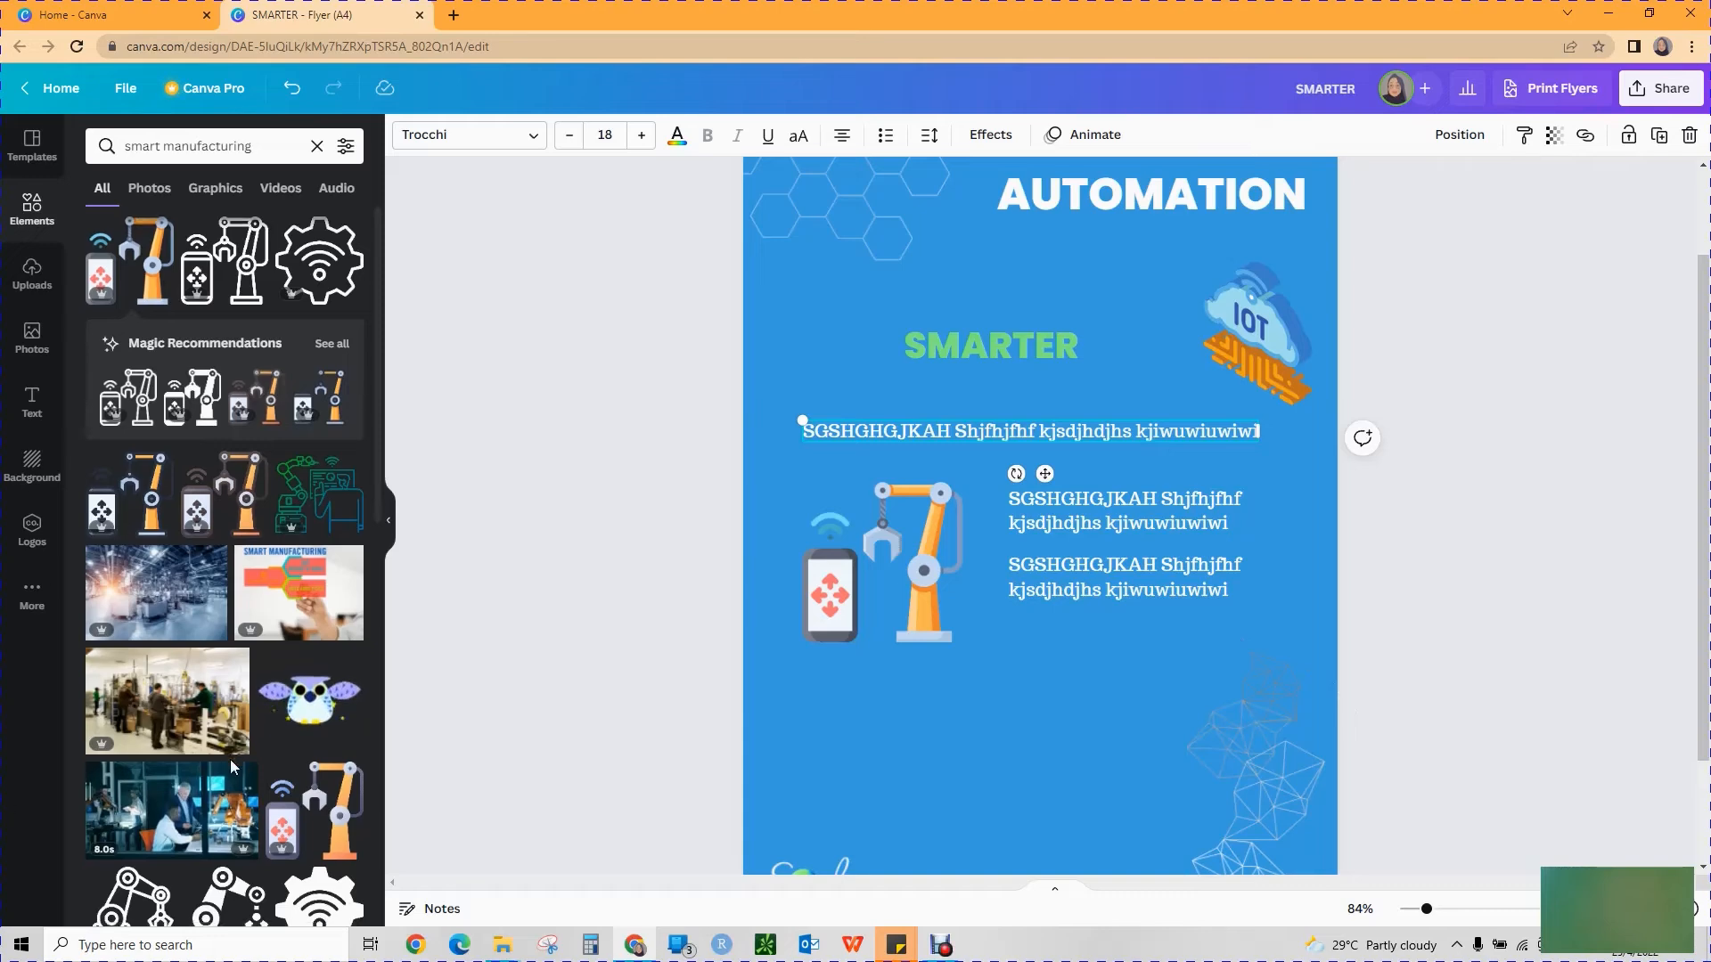
{"action": "scroll", "coordinate": [233, 766], "scroll_direction": "down", "scroll_amount": 3}
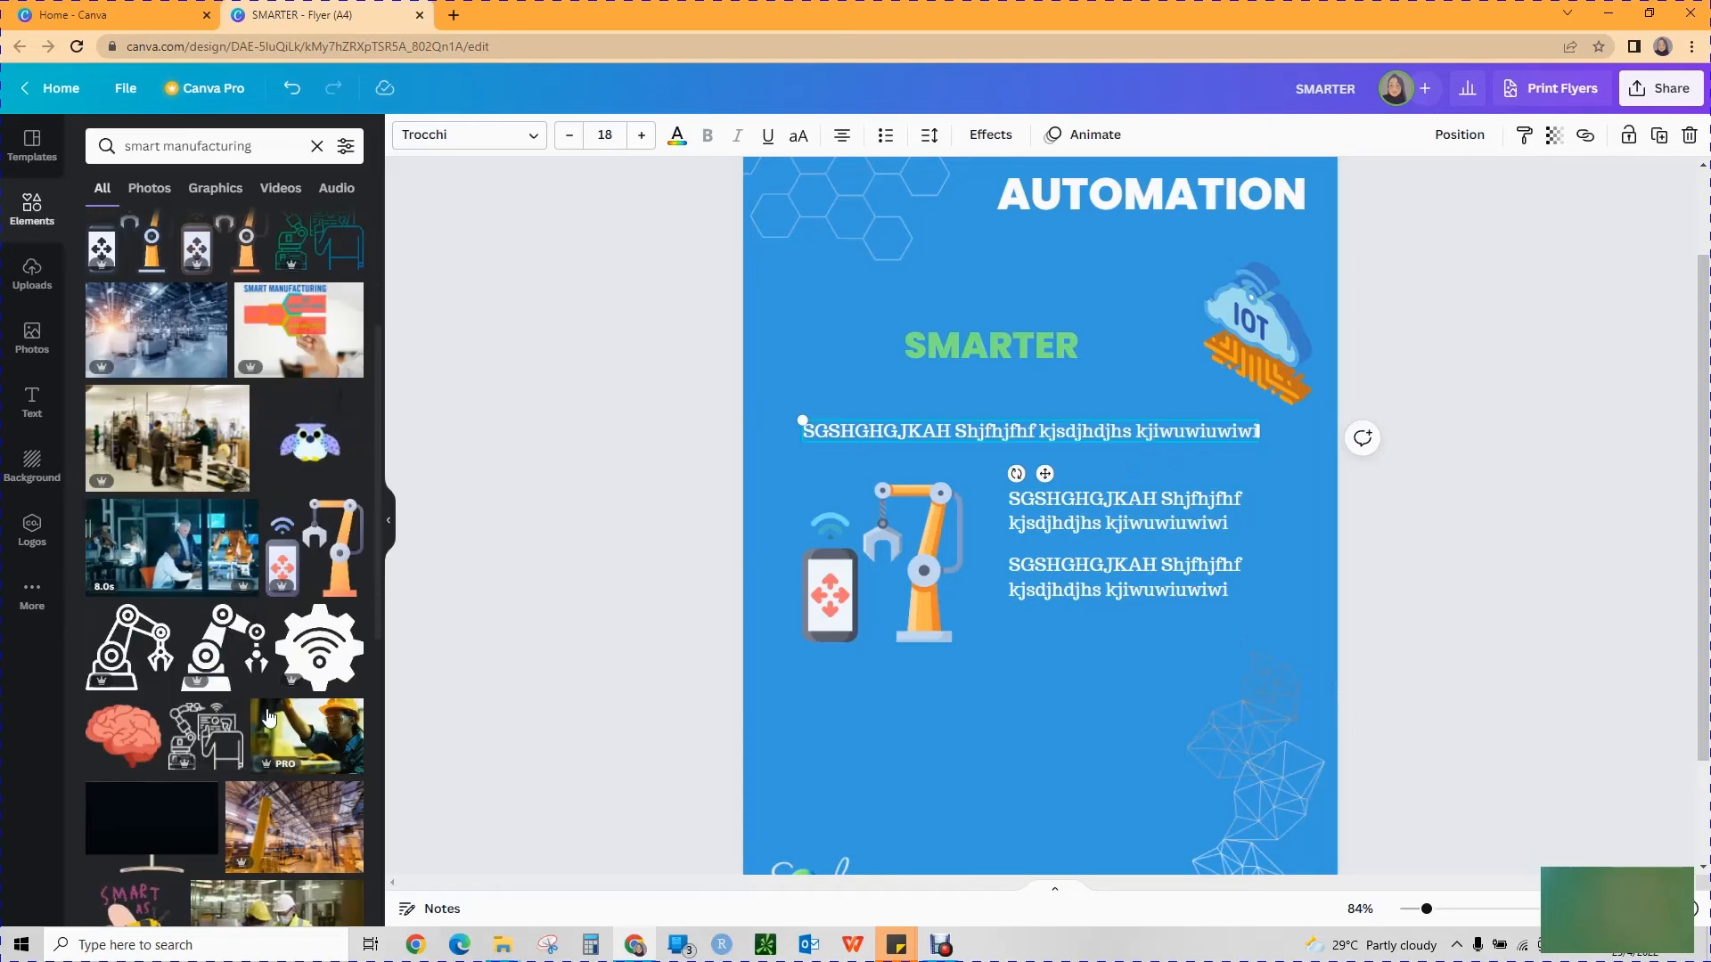
{"action": "scroll", "coordinate": [269, 717], "scroll_direction": "down", "scroll_amount": 3}
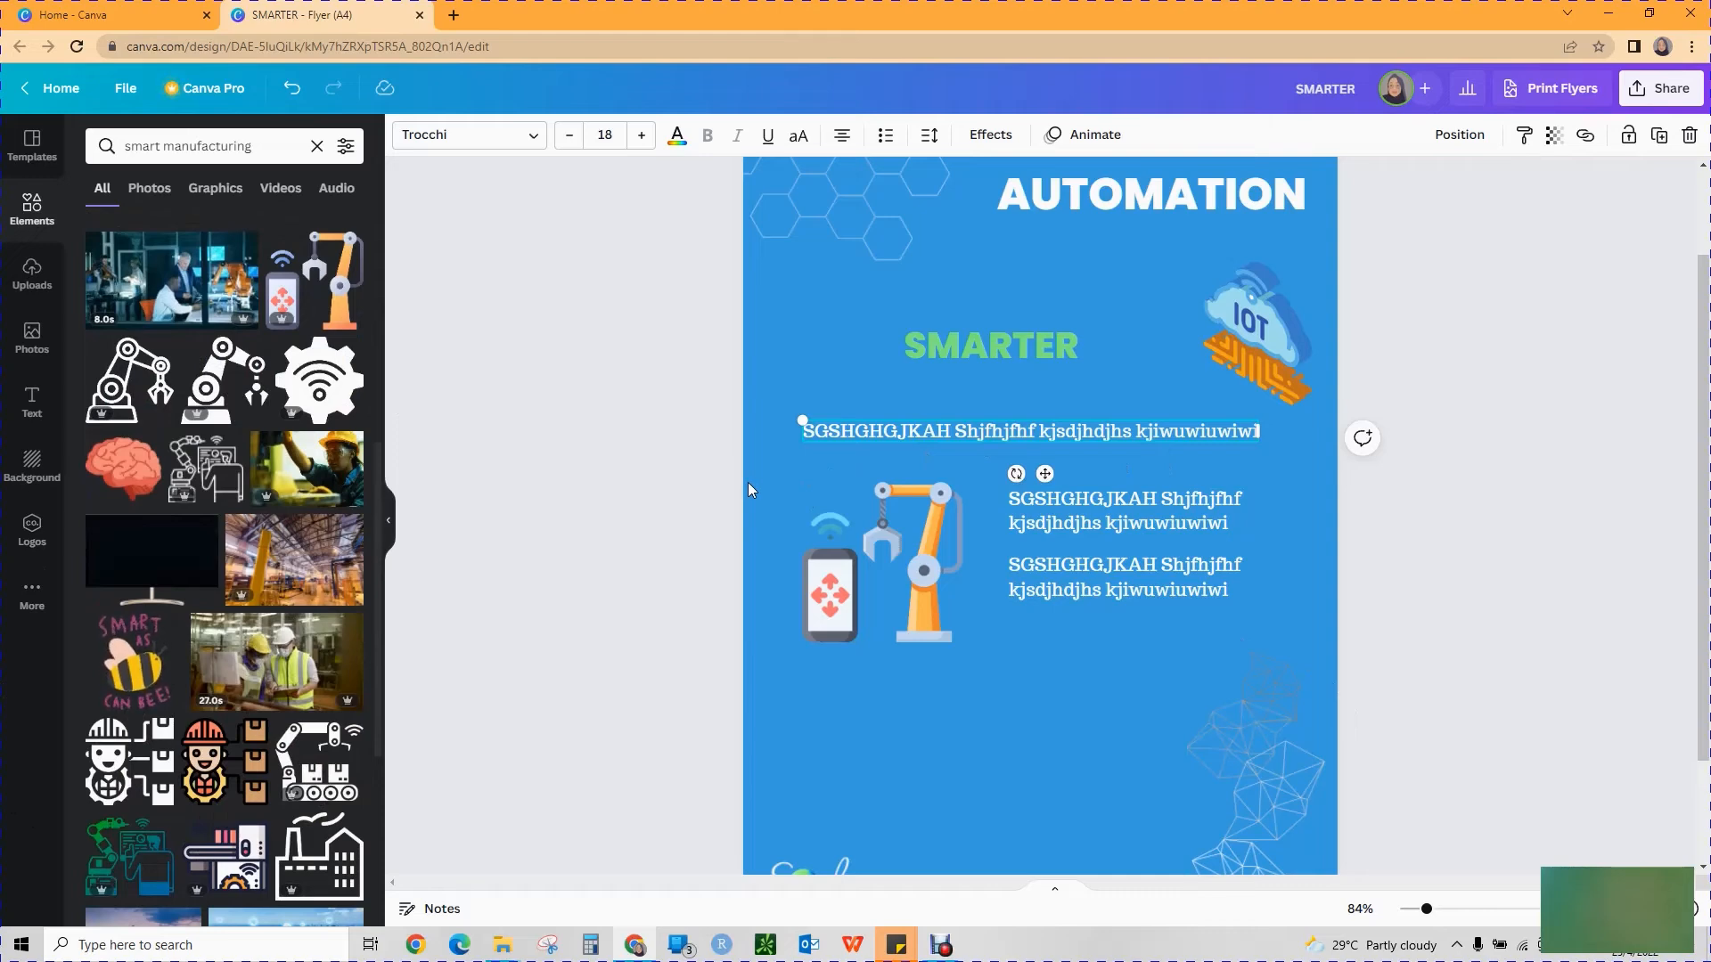
{"action": "left_click", "coordinate": [1575, 244]}
{"action": "scroll", "coordinate": [1581, 263], "scroll_direction": "up", "scroll_amount": 2}
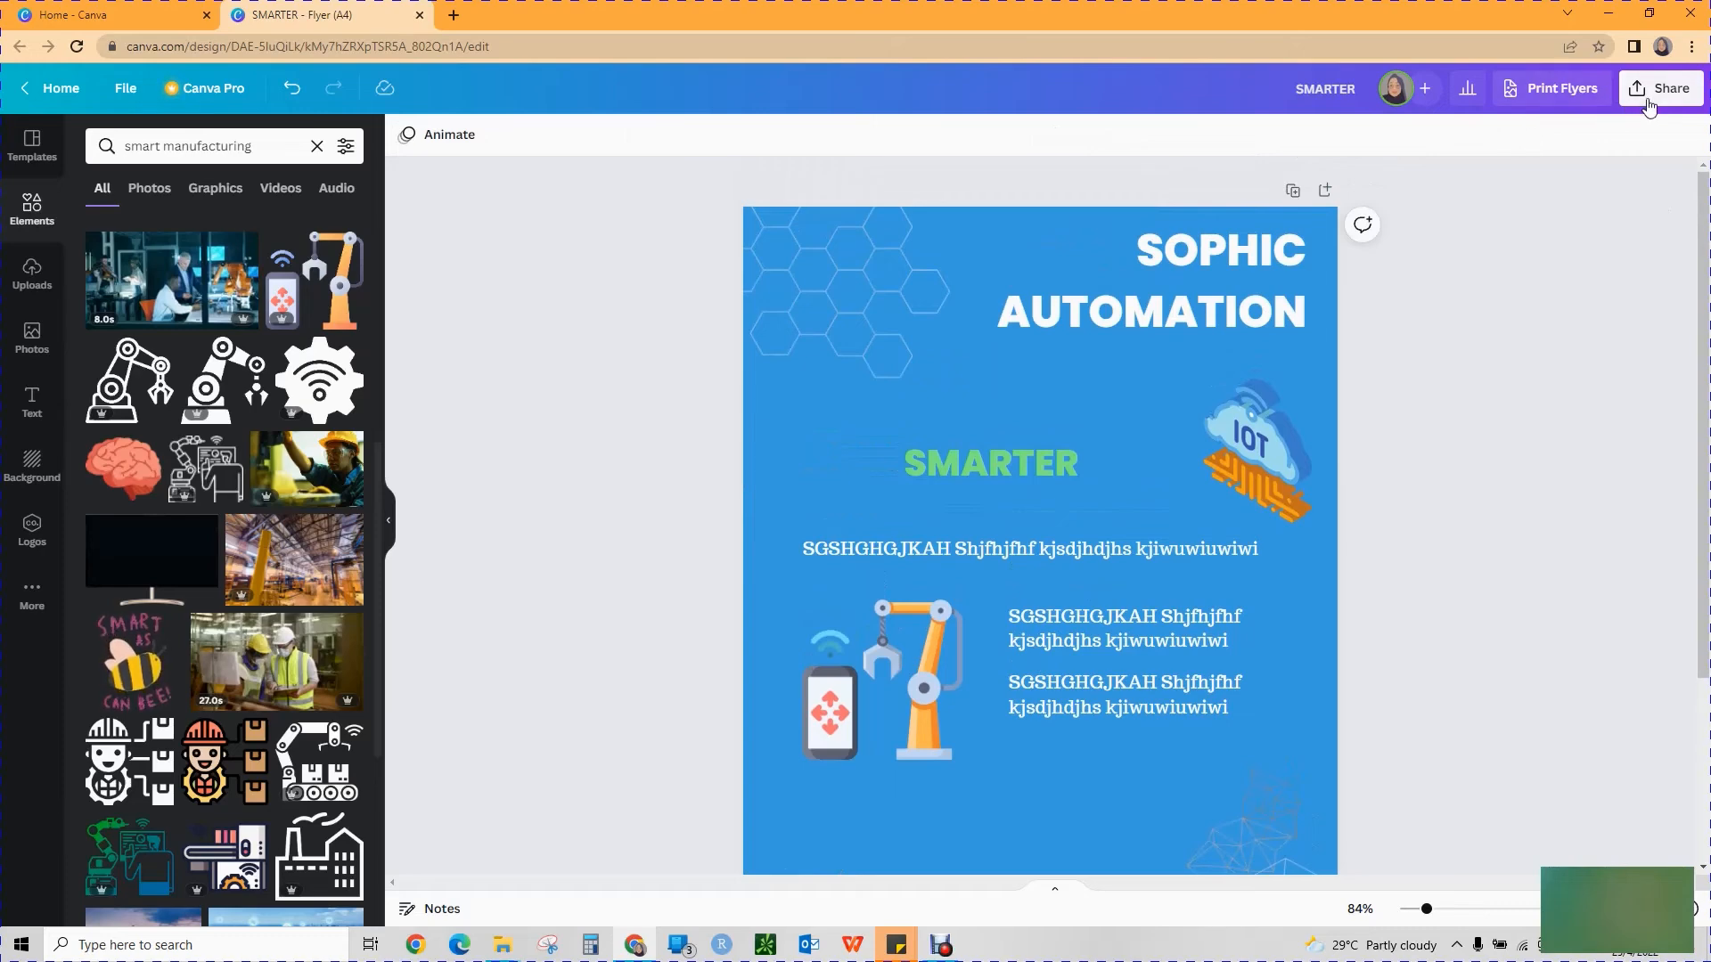
Delete the phone and robot arm graphic and the IoT cloud graphic from the flyer.
{"action": "left_click", "coordinate": [882, 677]}
{"action": "scroll", "coordinate": [217, 341], "scroll_direction": "down", "scroll_amount": 4}
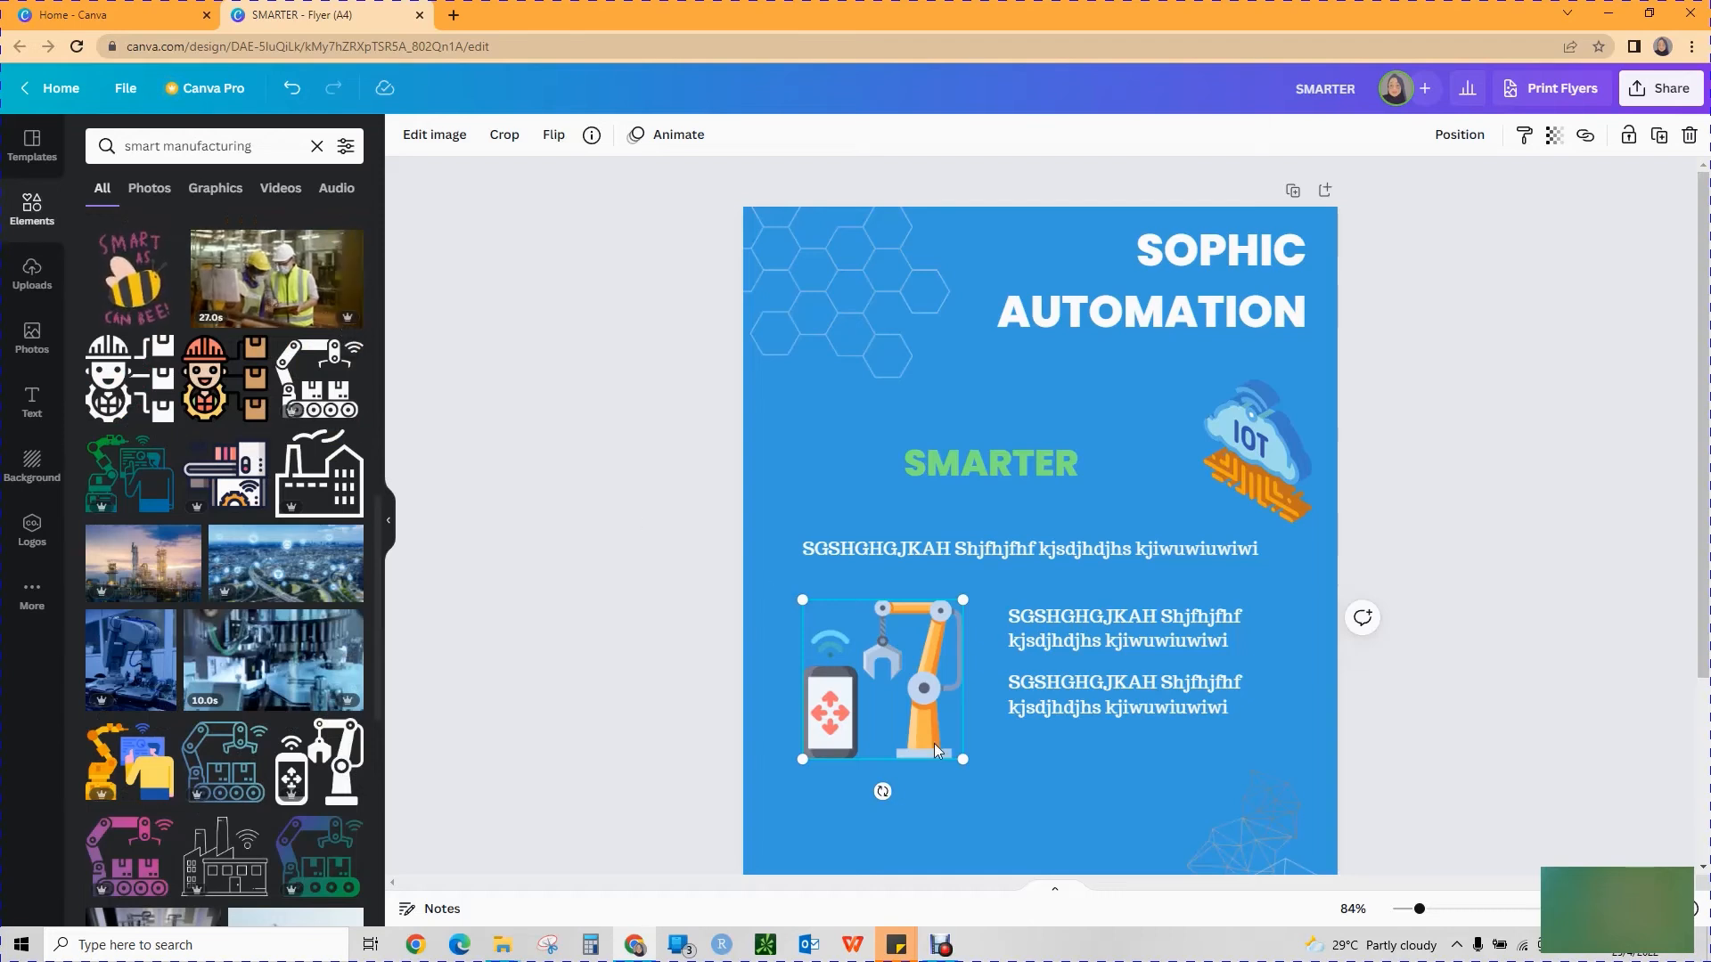
{"action": "key", "text": "Delete"}
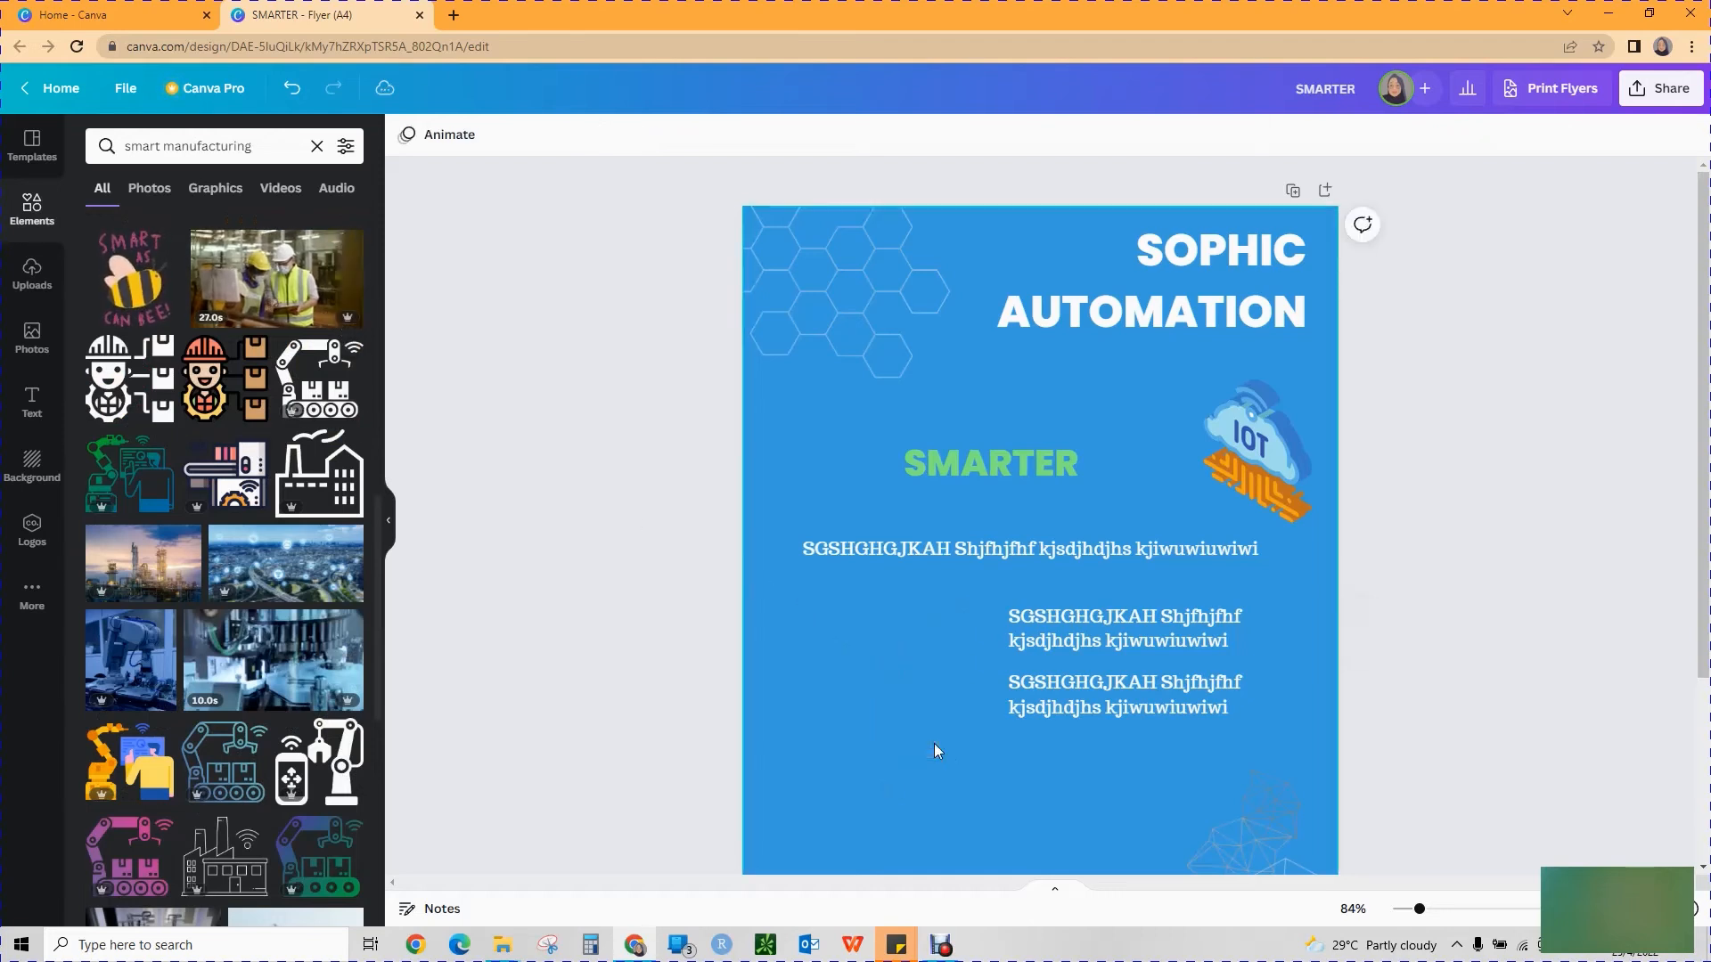
{"action": "left_click", "coordinate": [1268, 458]}
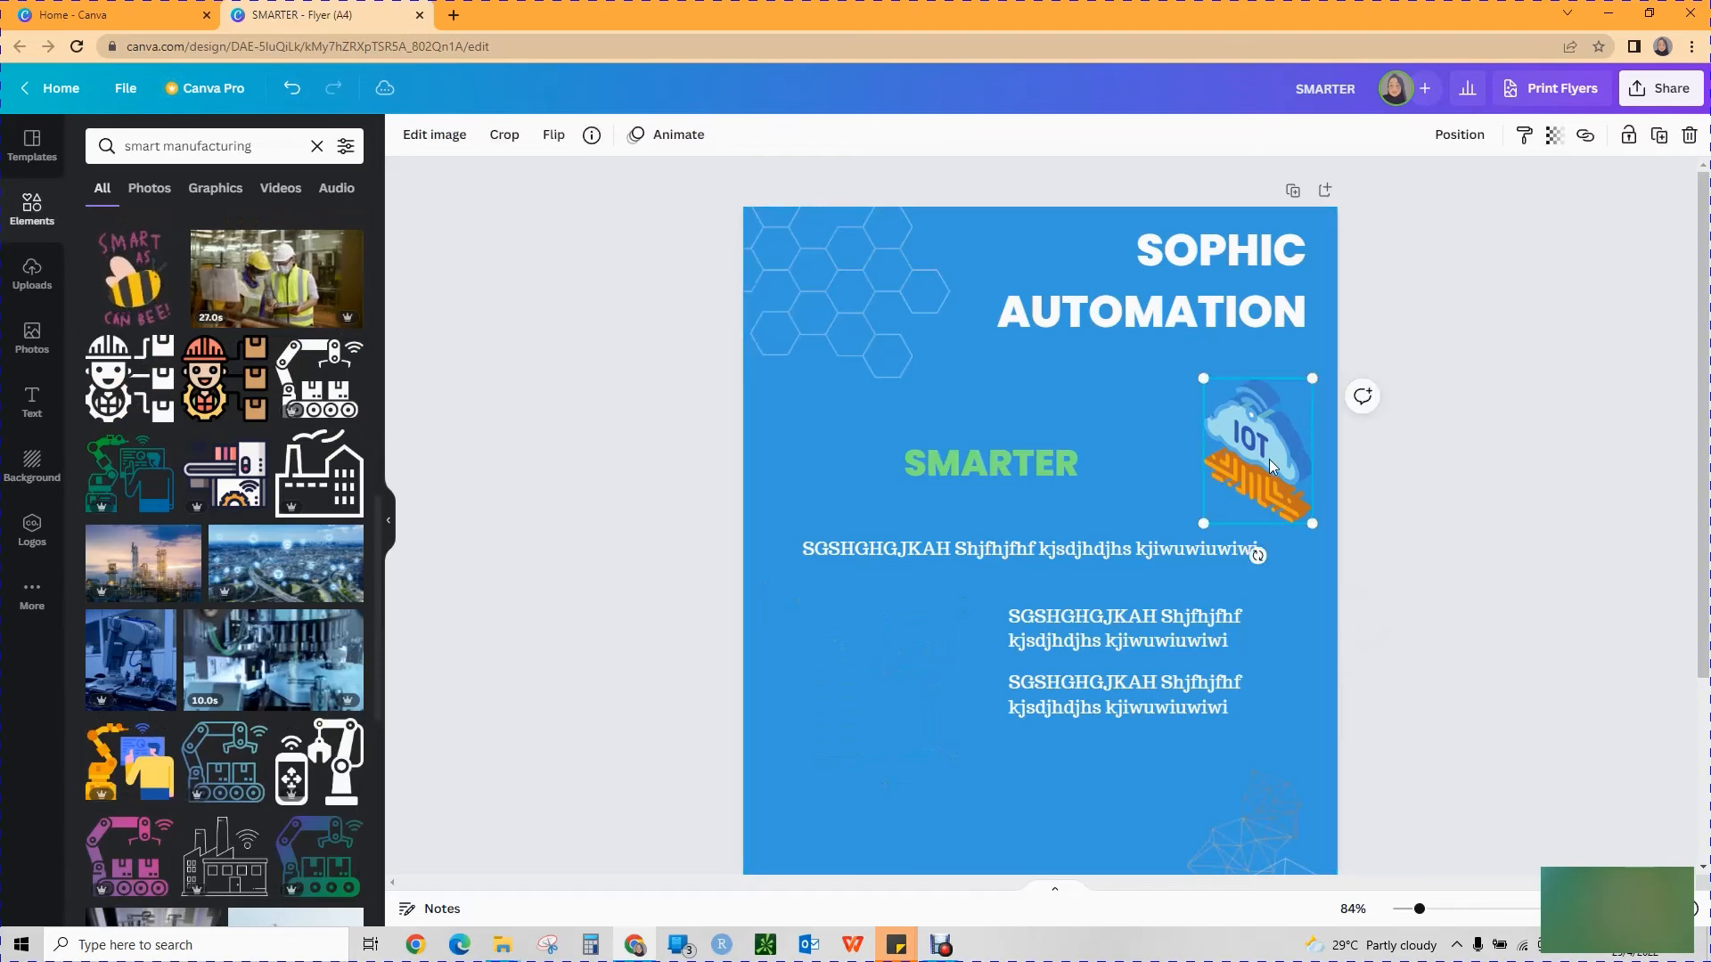
{"action": "key", "text": "Delete"}
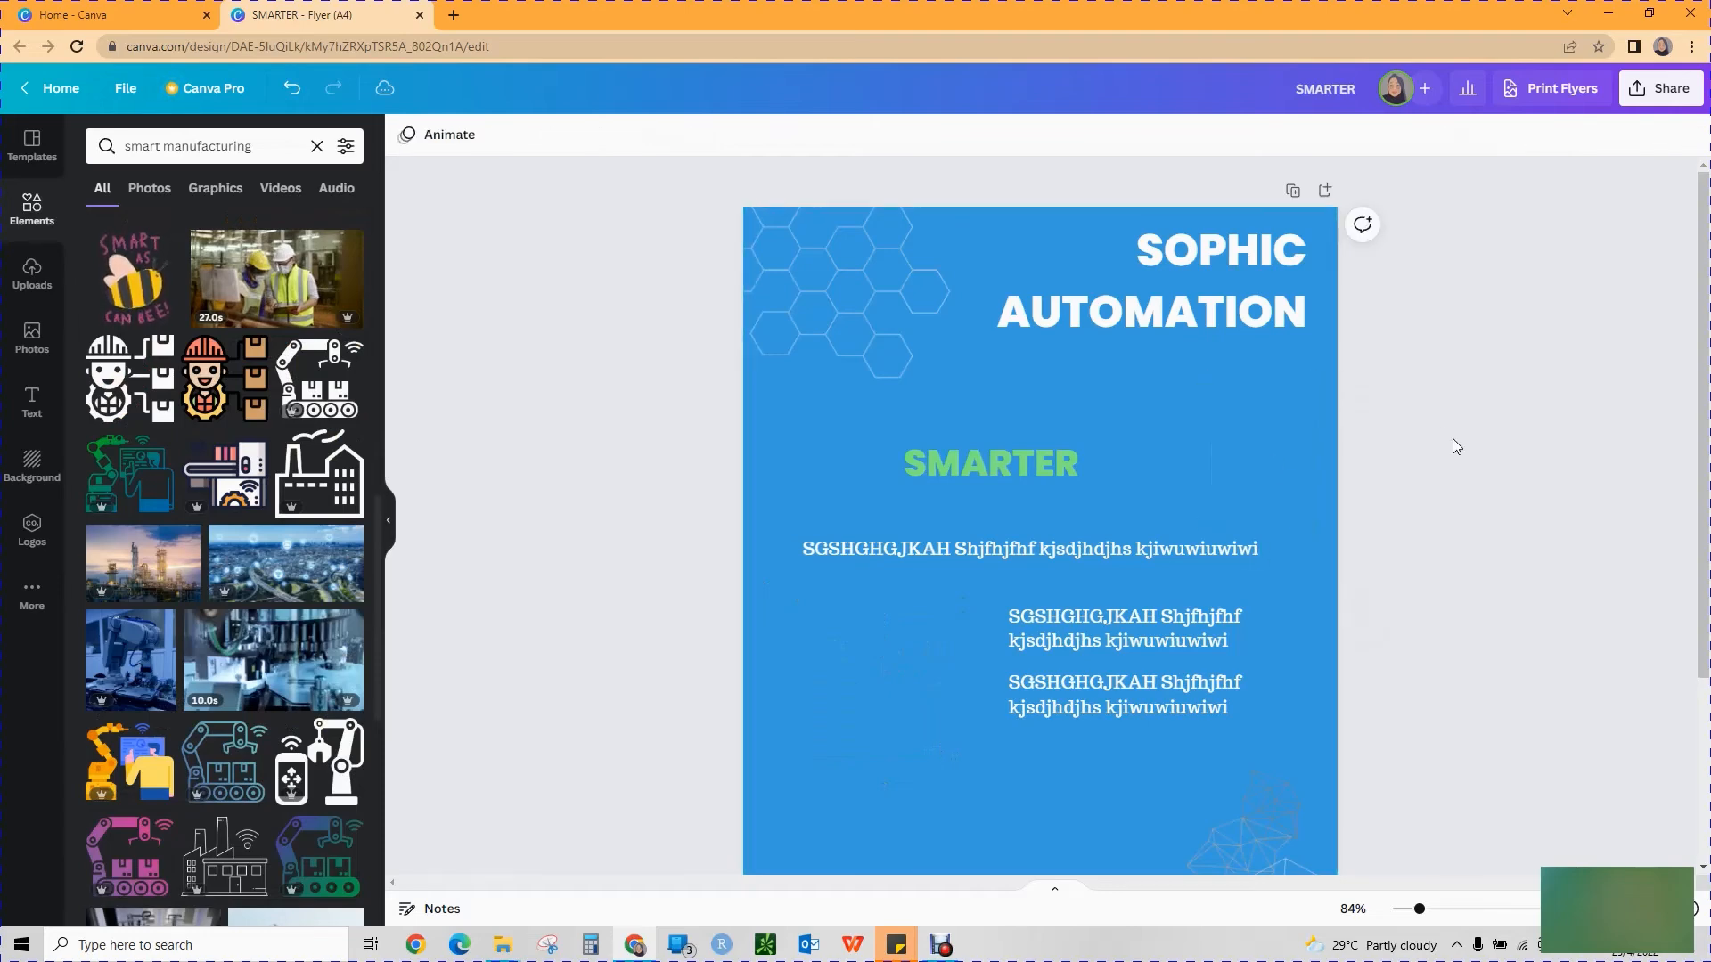
{"action": "scroll", "coordinate": [1452, 441], "scroll_direction": "down", "scroll_amount": 3}
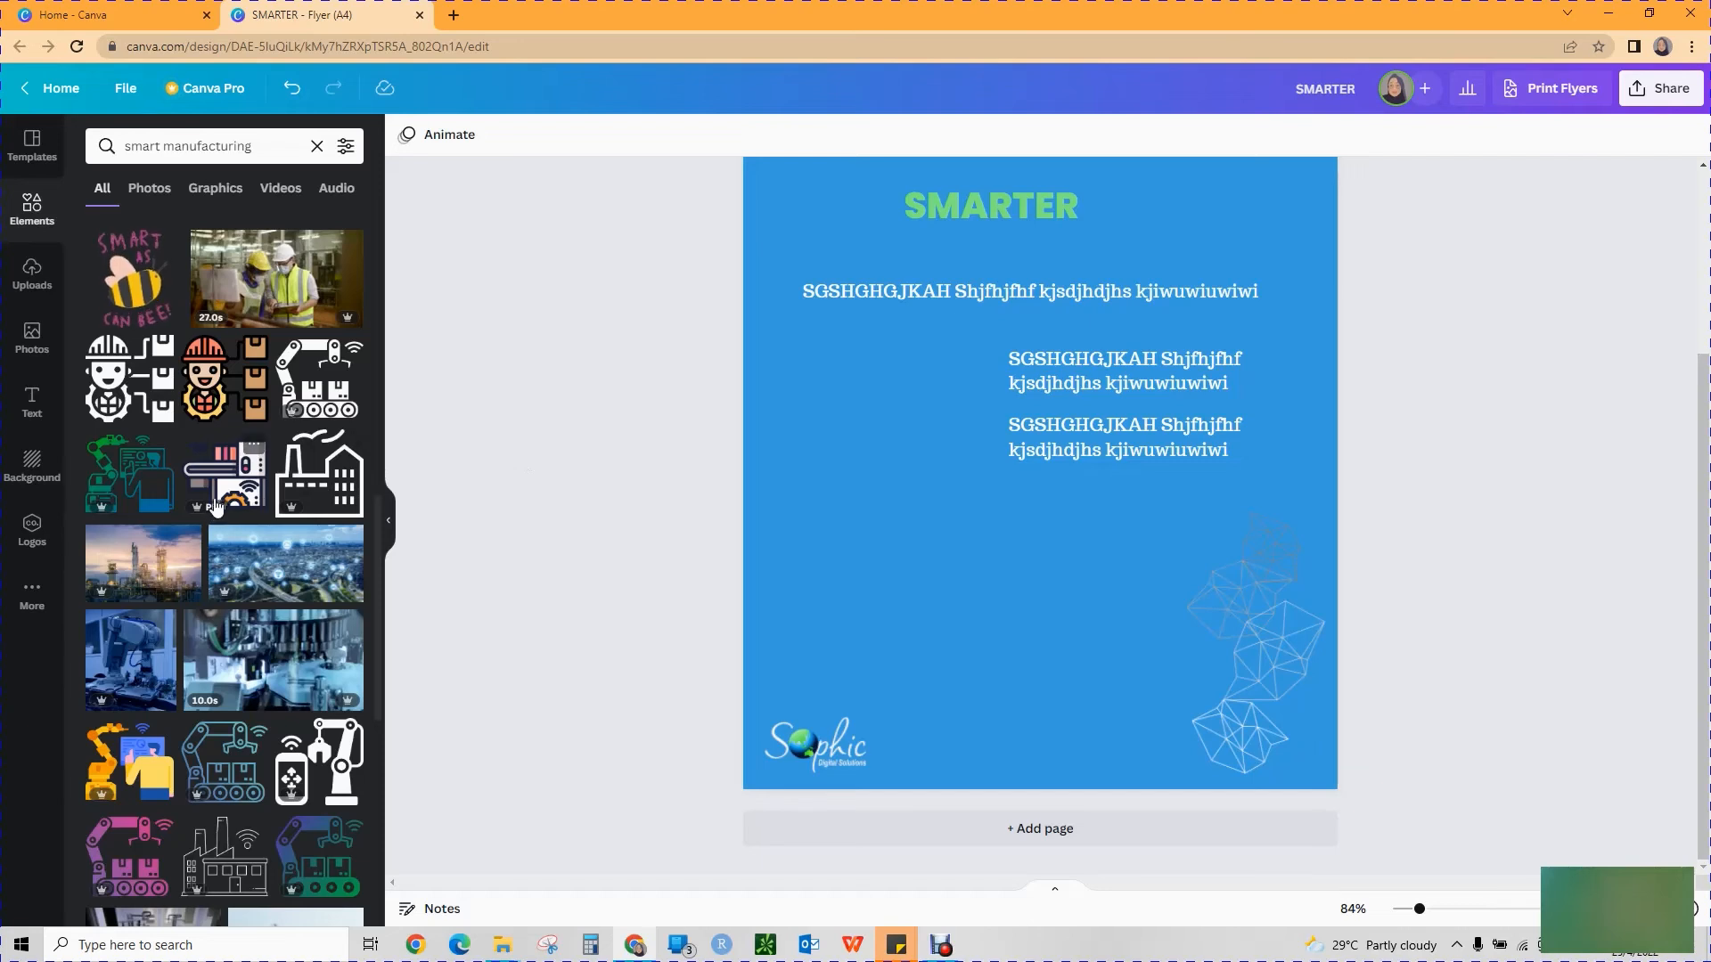